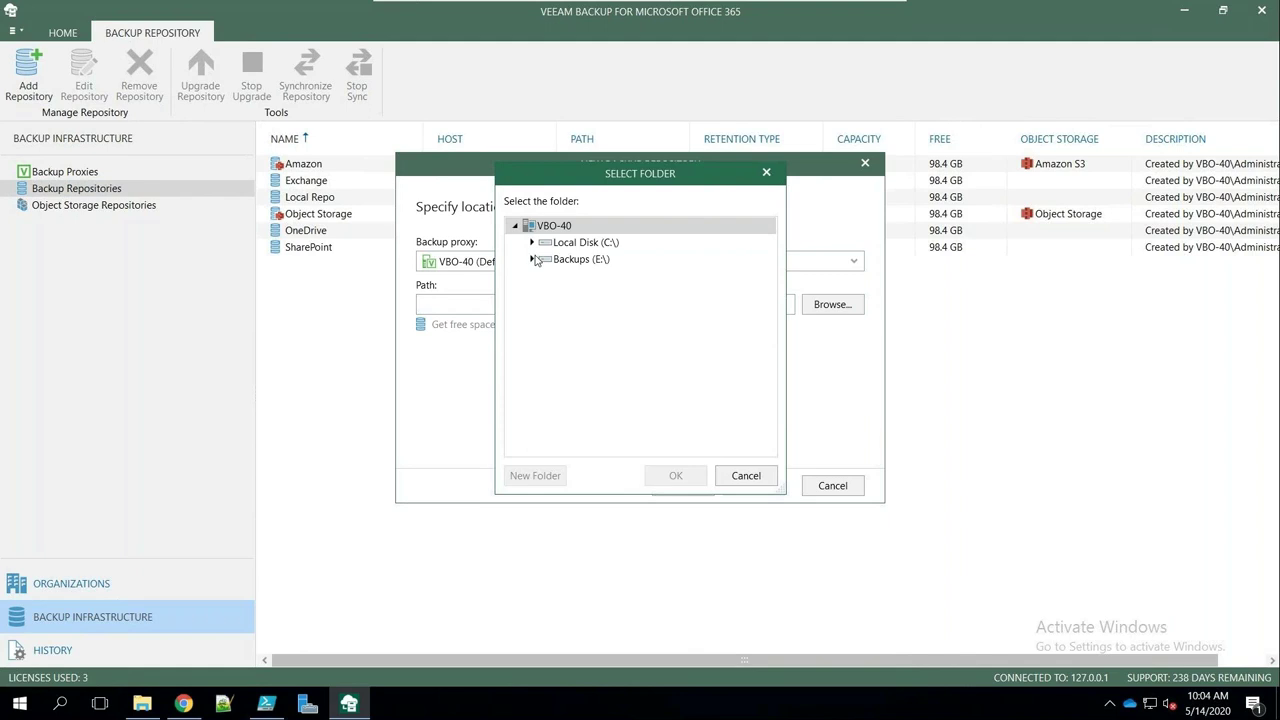
# - Create a Blob folder on the Backups (E:) drive and use it as the new repository's location
pyautogui.click(533, 259)
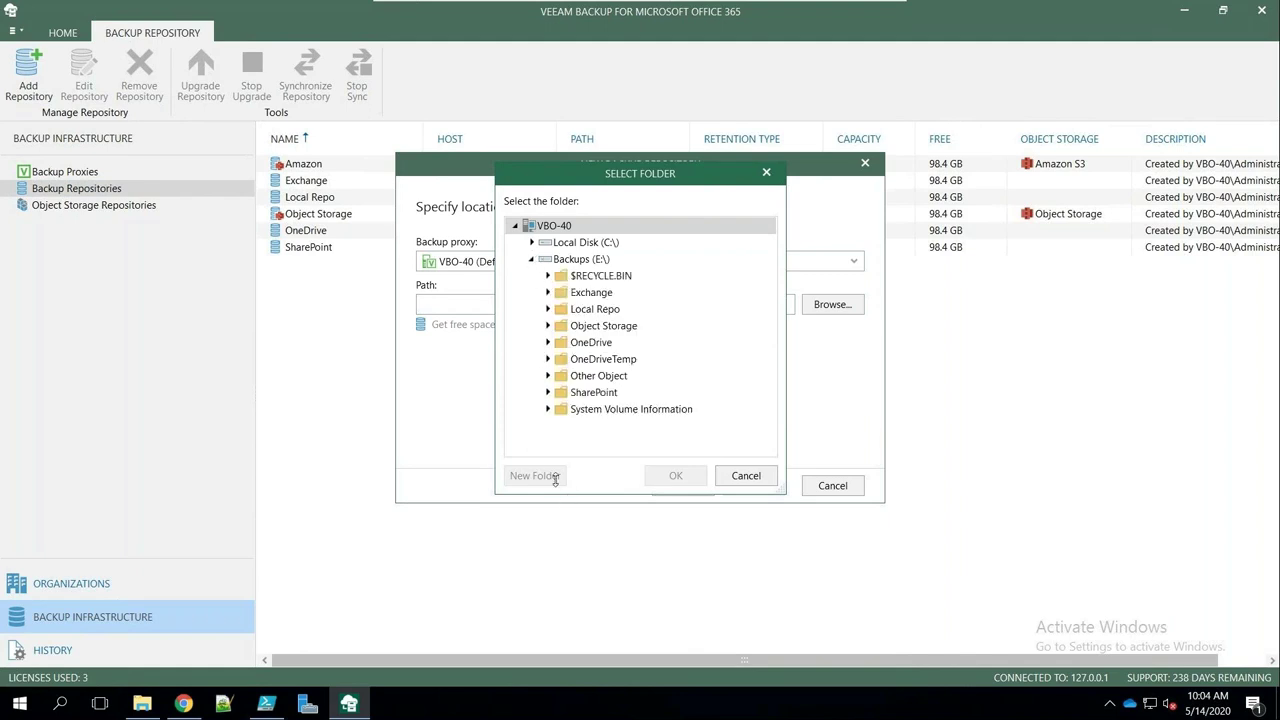
pyautogui.click(577, 259)
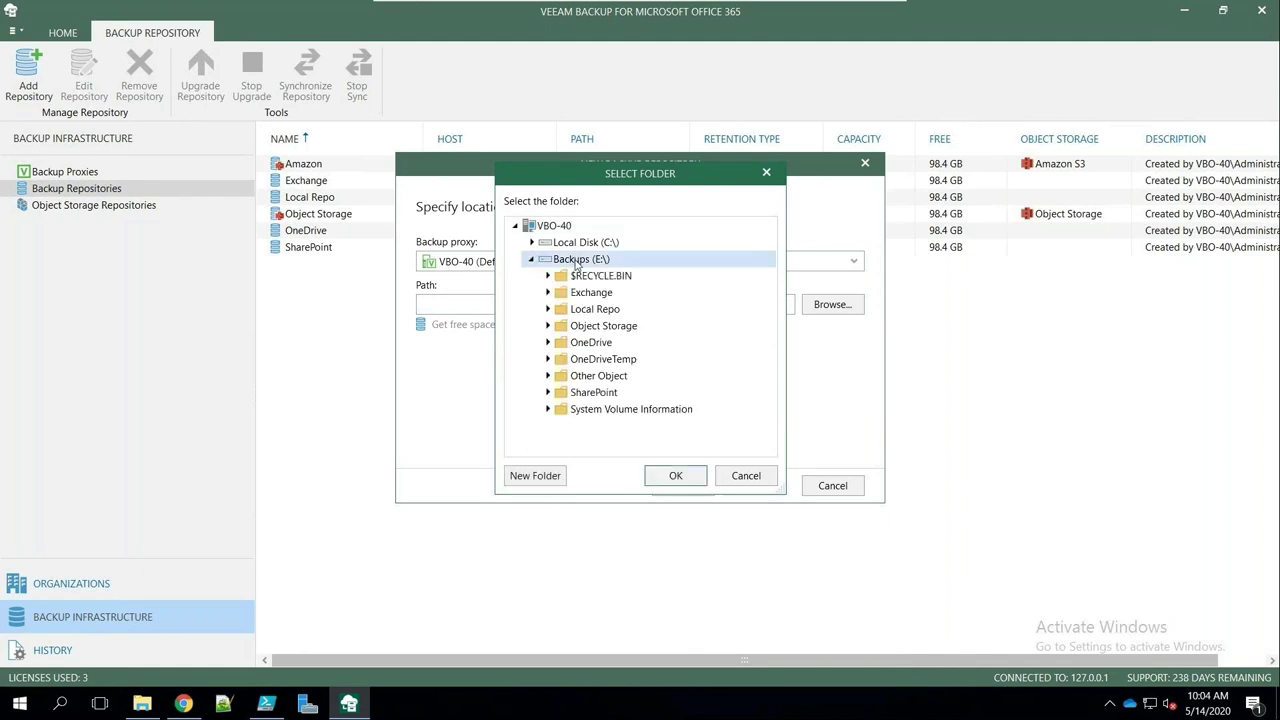
pyautogui.click(546, 477)
pyautogui.write('Blob')
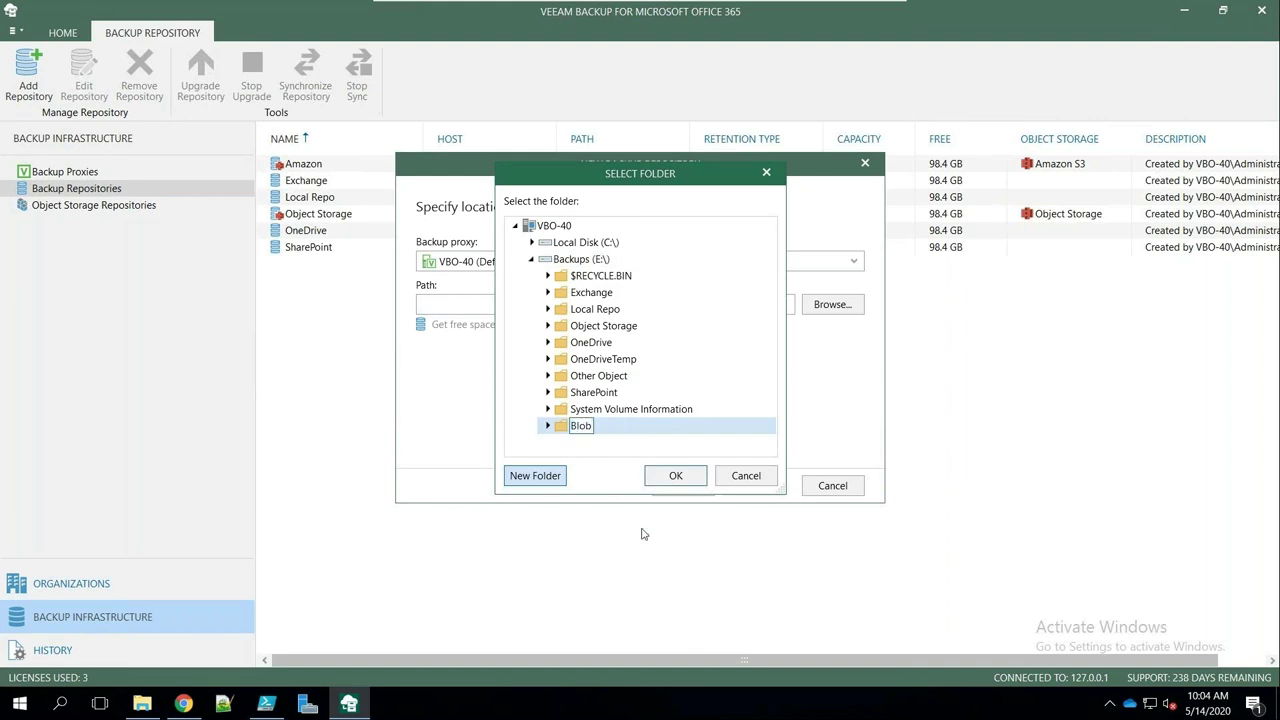
pyautogui.click(676, 476)
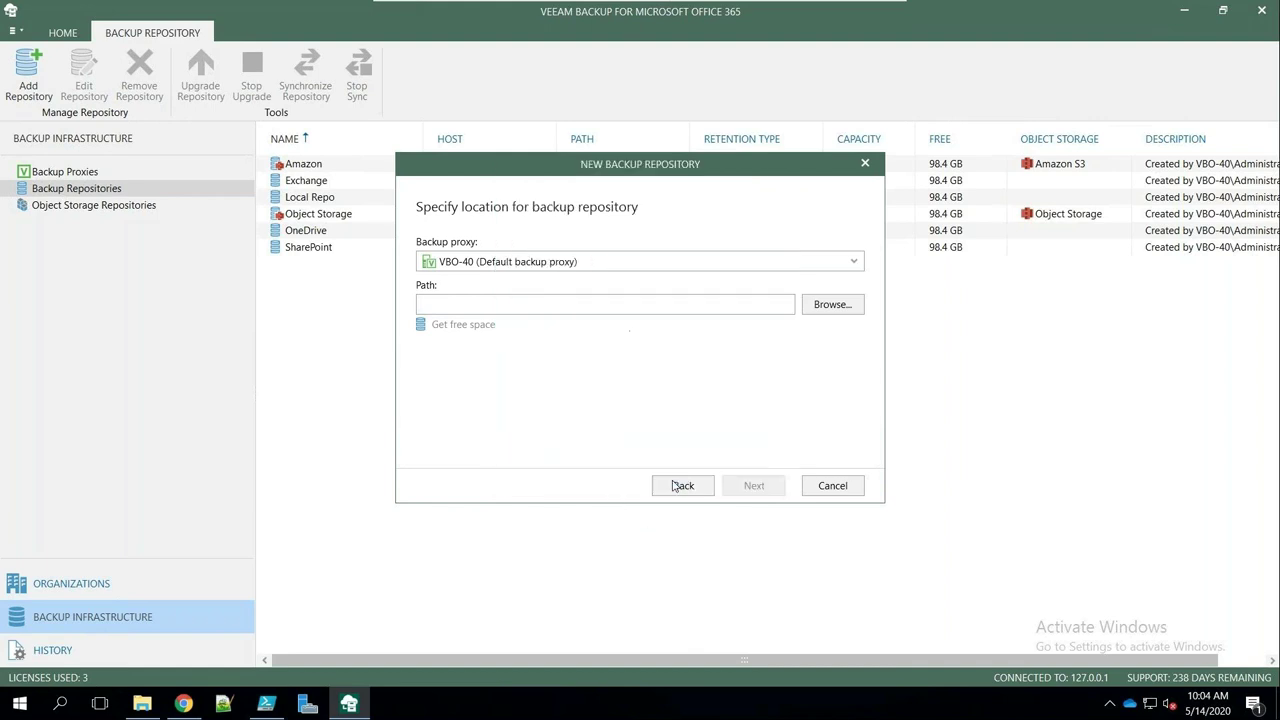
pyautogui.click(752, 486)
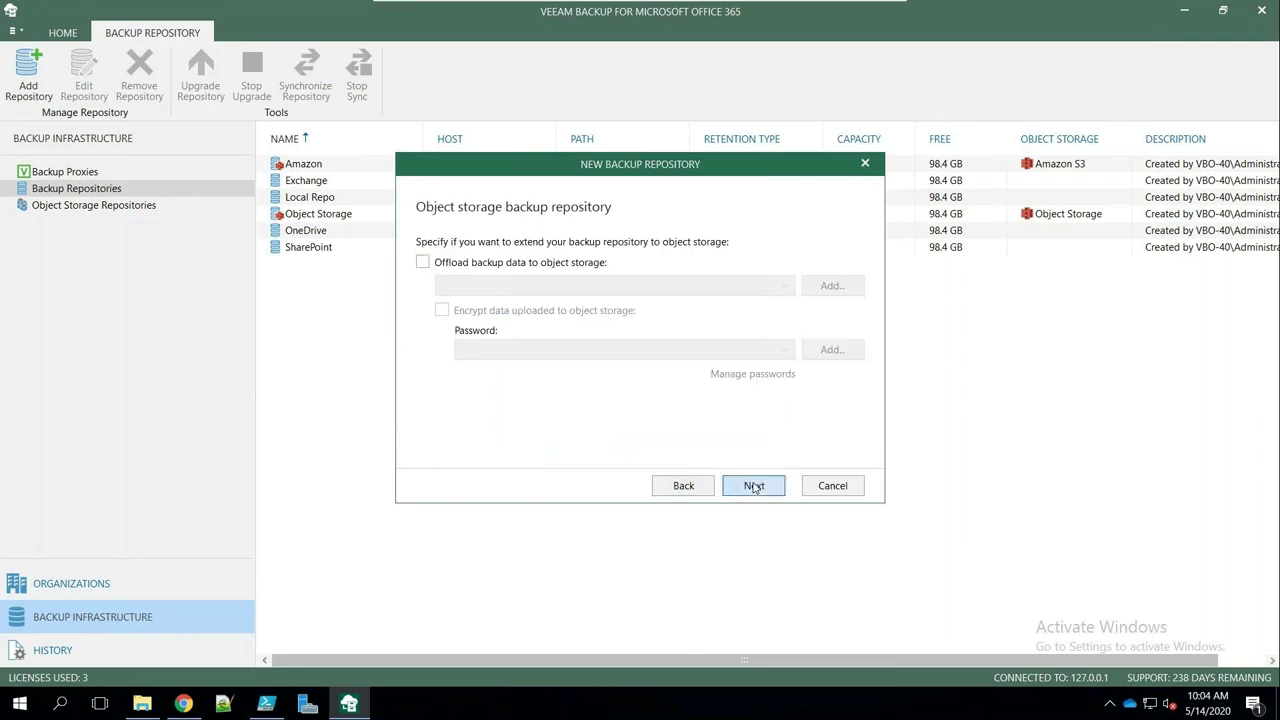
# - Offload the repository's backup data to the Azure Blob object storage and encrypt the uploads with the existing saved password
pyautogui.click(543, 265)
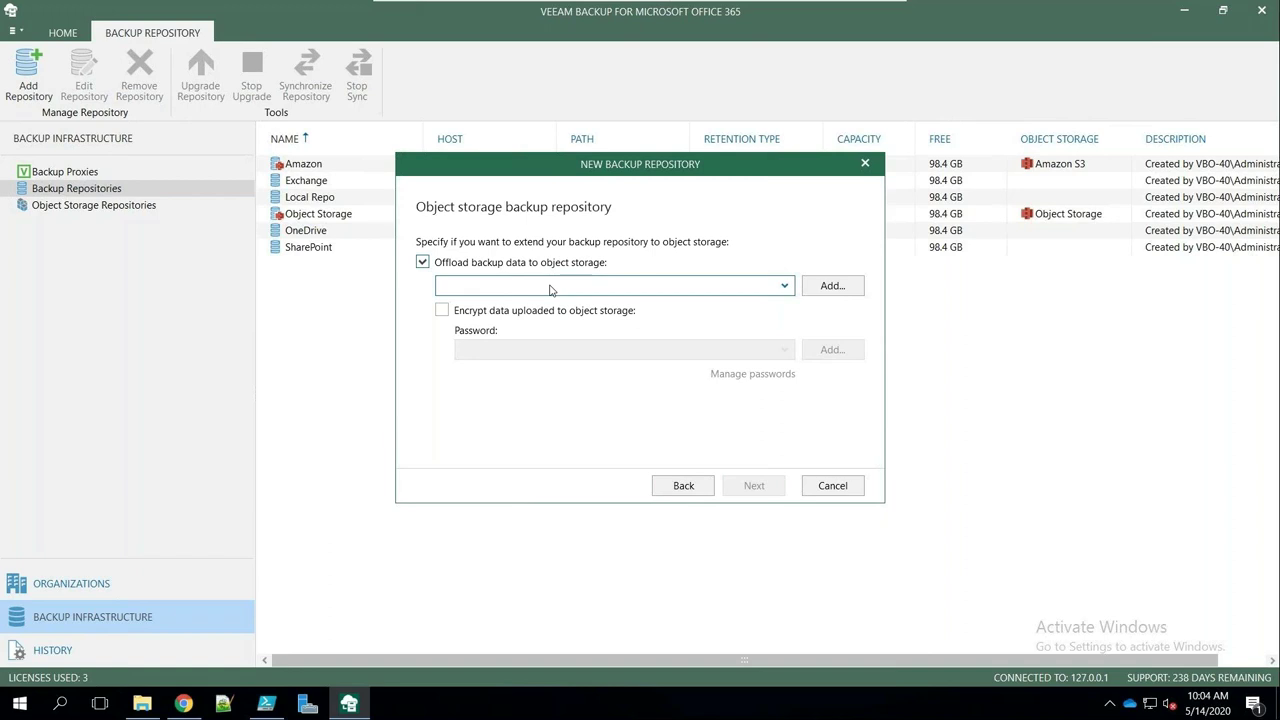
pyautogui.click(549, 288)
pyautogui.click(529, 310)
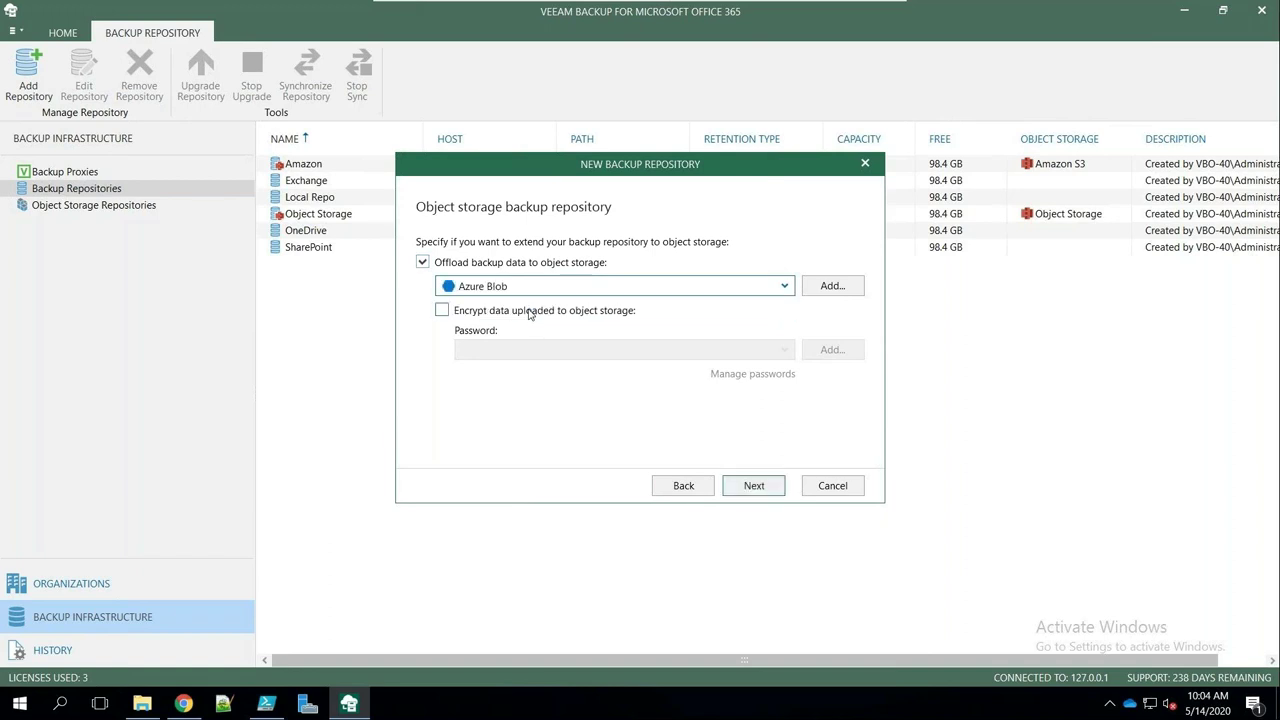
pyautogui.click(442, 311)
pyautogui.click(781, 350)
pyautogui.click(535, 367)
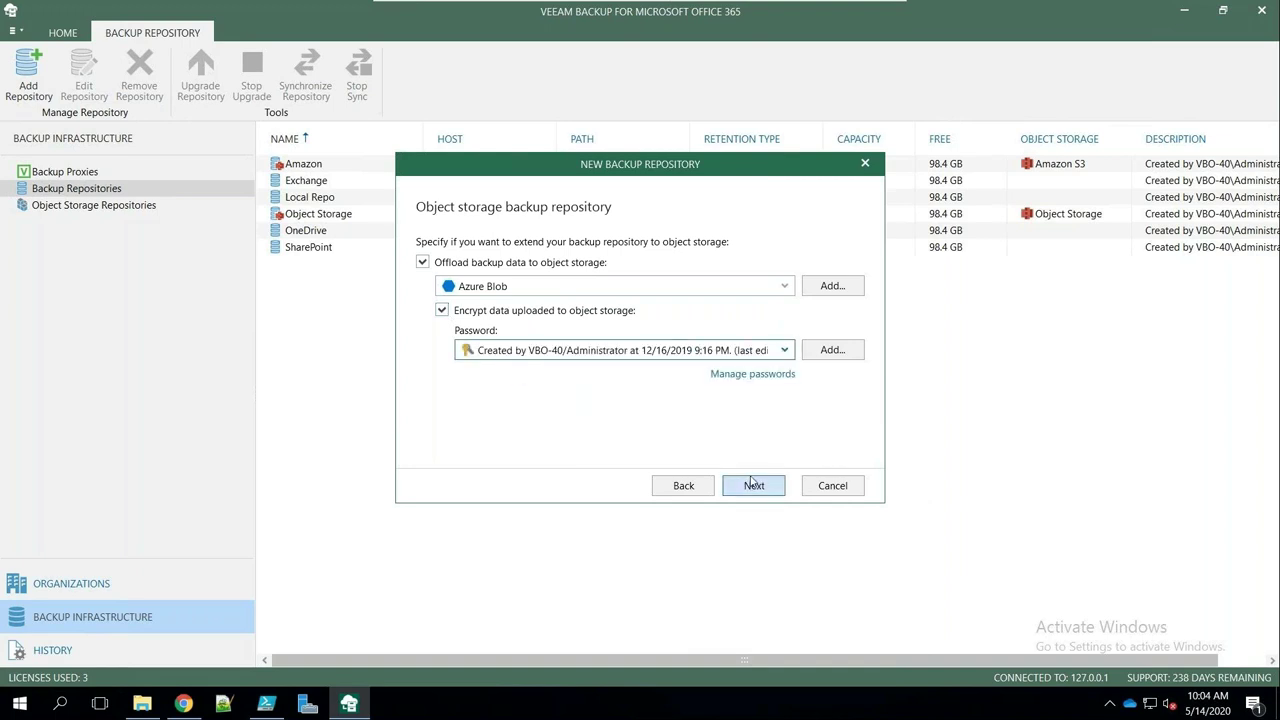
pyautogui.click(753, 485)
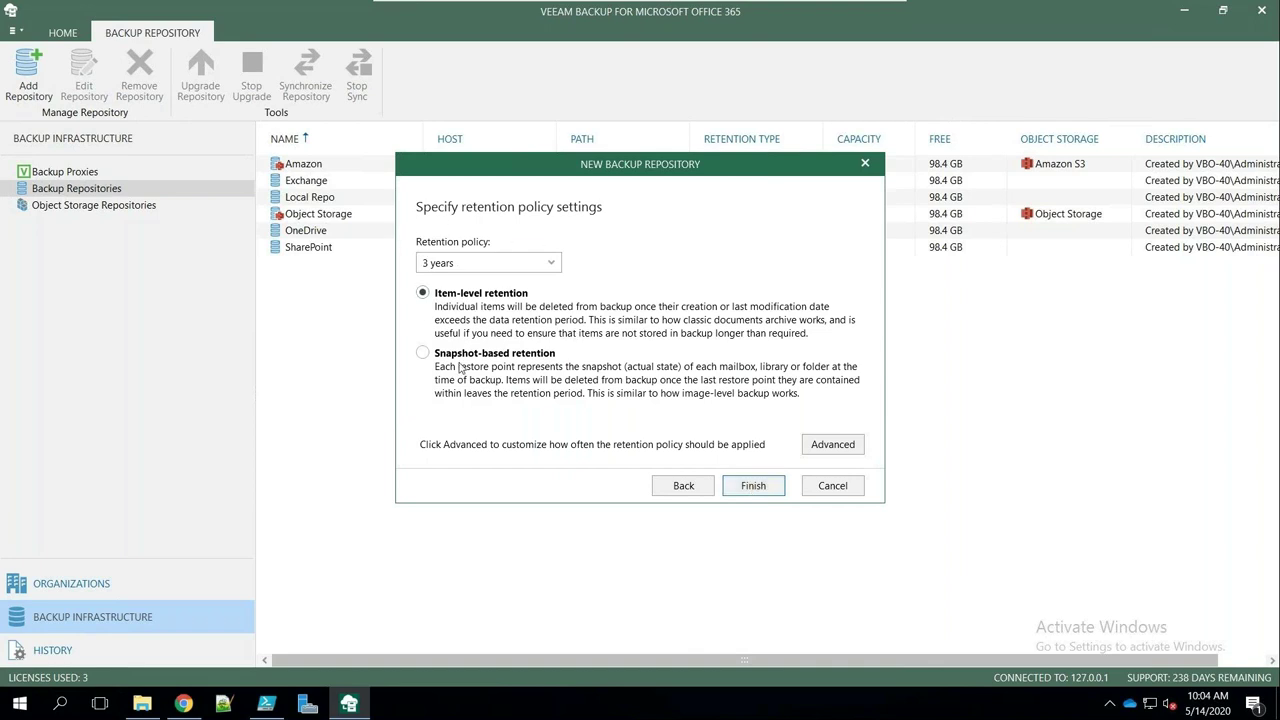
# - Set the retention policy to a specified number of days, 7, with item-level retention, and finish creating the repository
pyautogui.click(552, 265)
pyautogui.click(488, 432)
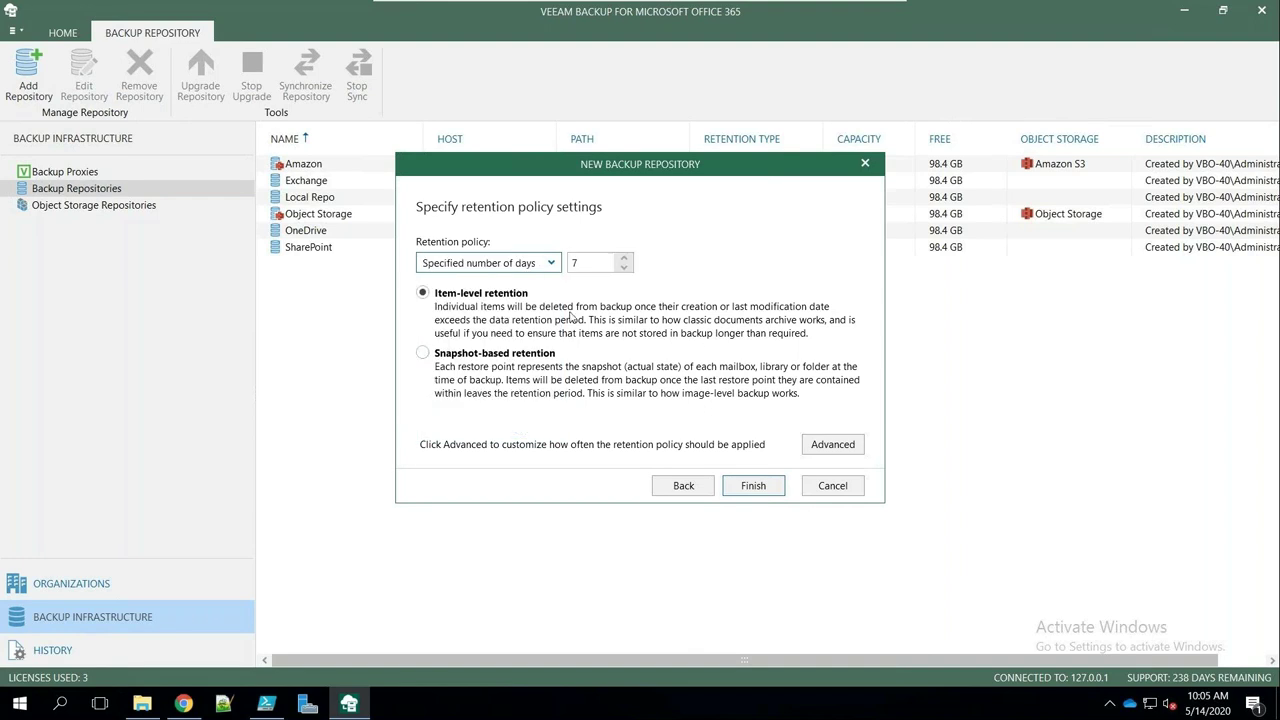
pyautogui.click(842, 447)
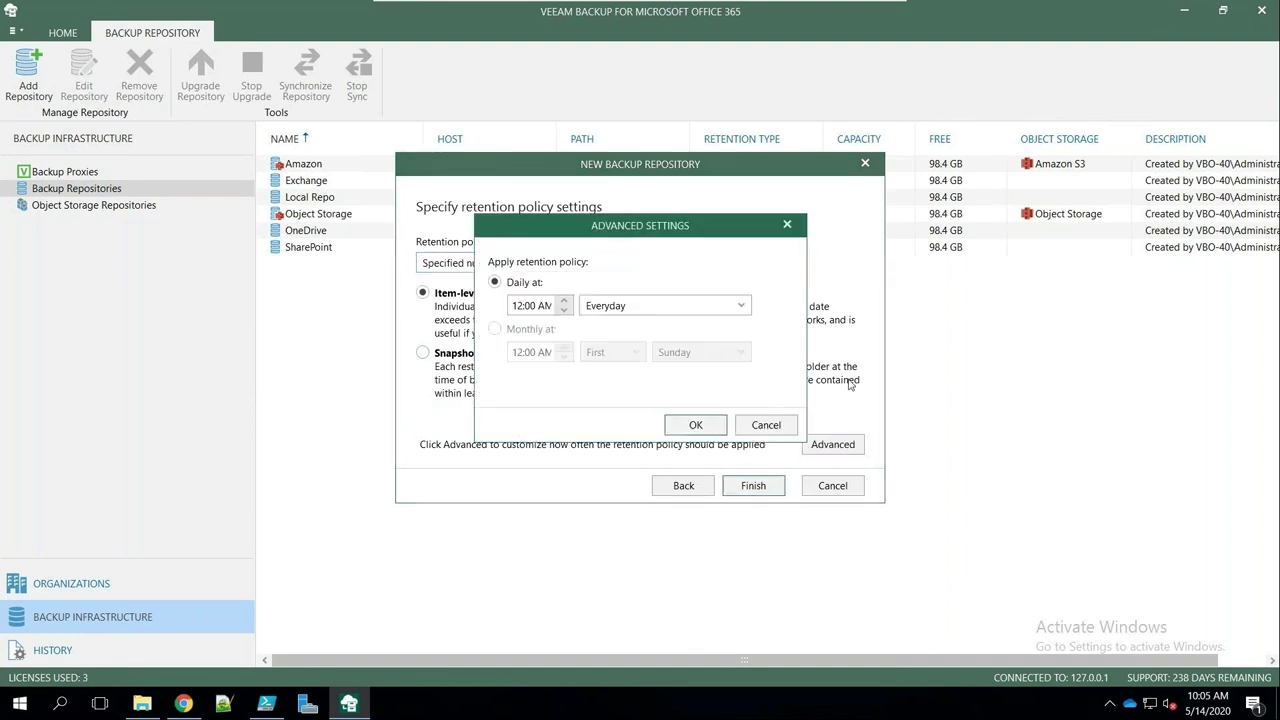
pyautogui.click(797, 231)
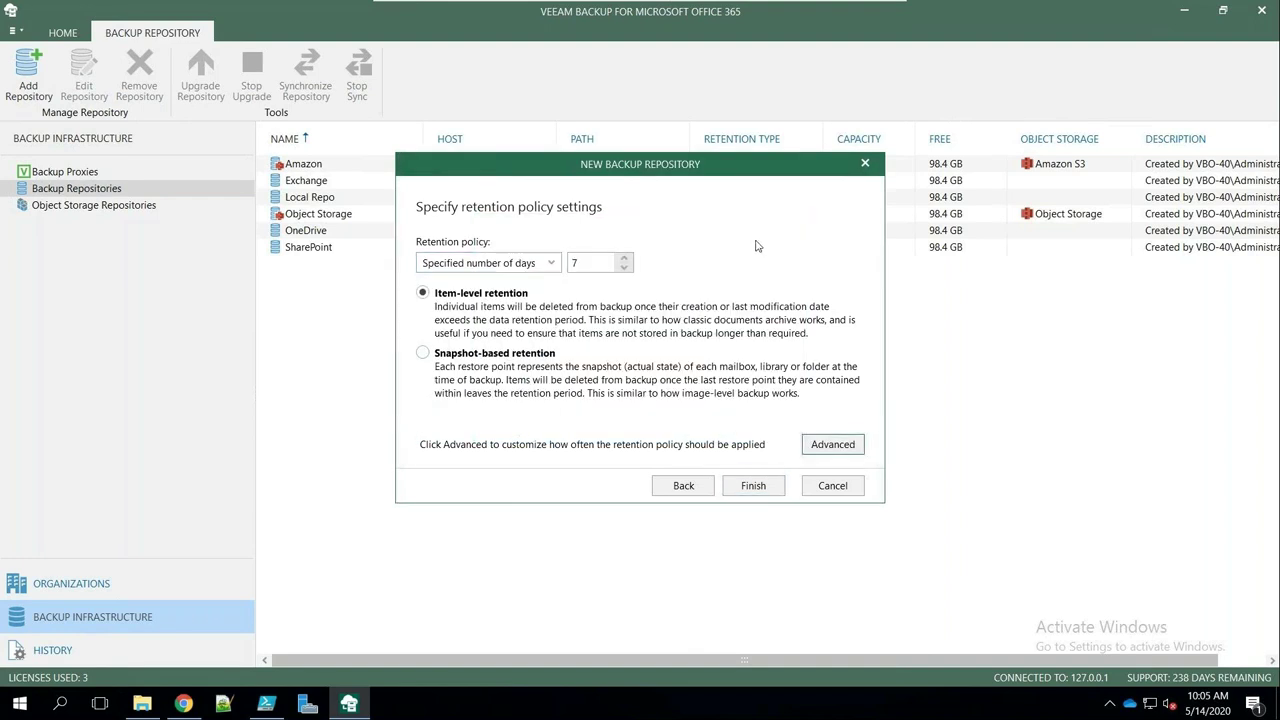
pyautogui.click(757, 489)
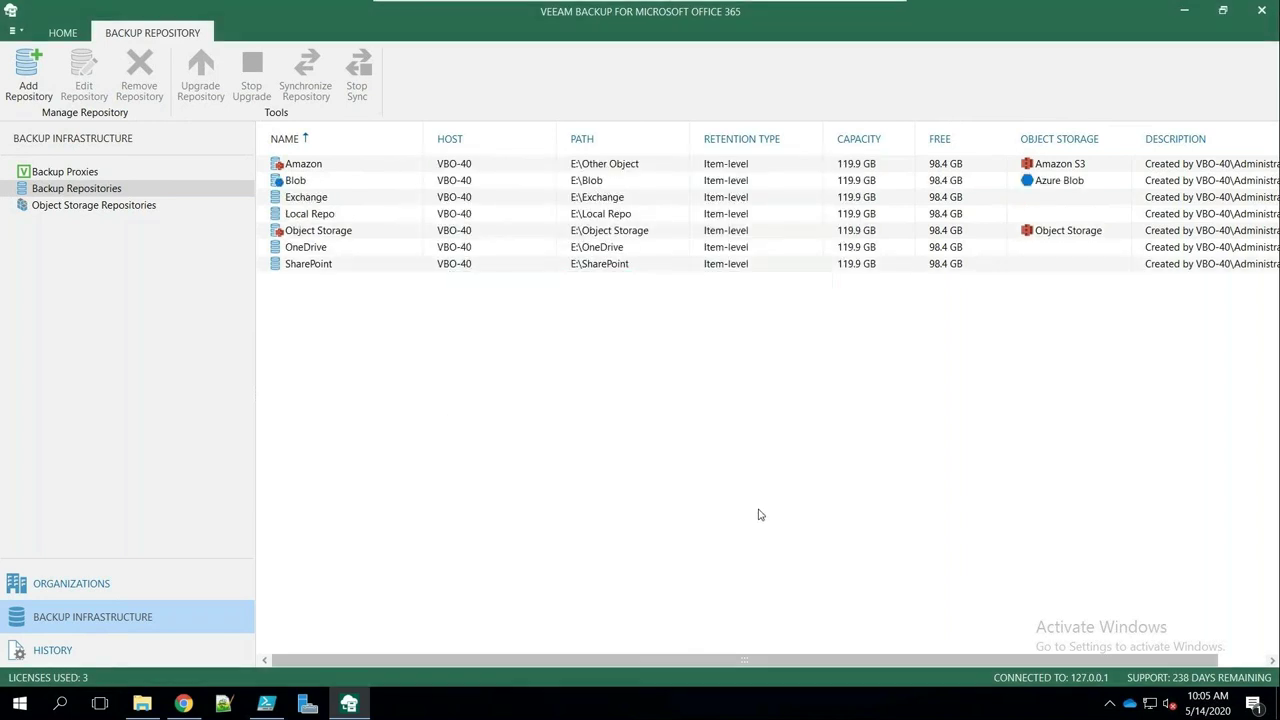
pyautogui.click(338, 181)
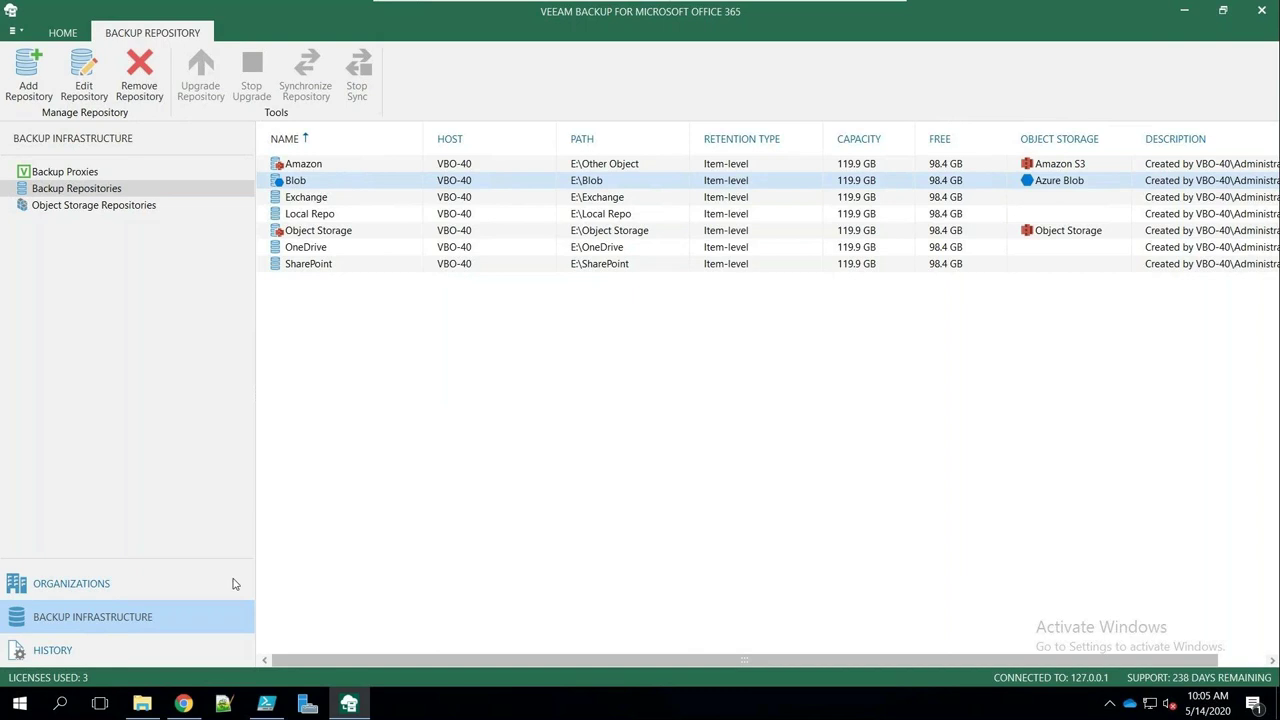
# - Start a new backup job for the organization and name it "Backup to Blob"
pyautogui.click(20, 590)
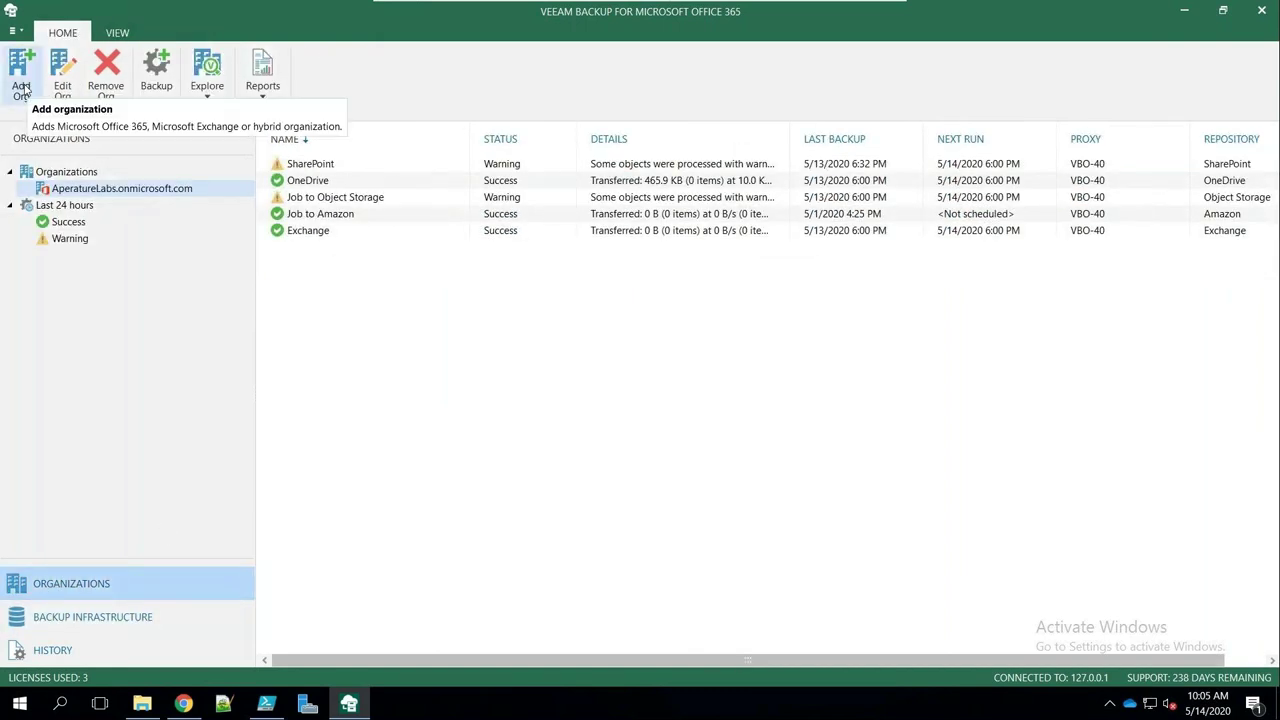
pyautogui.click(167, 84)
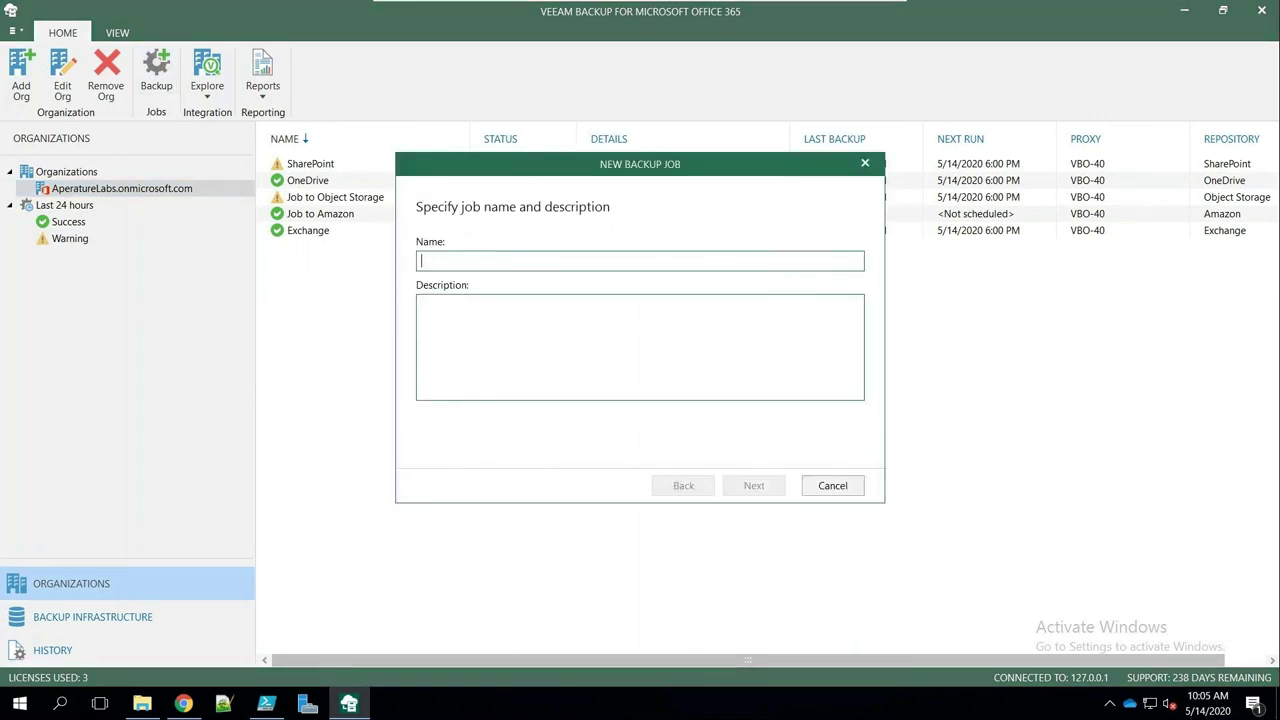
pyautogui.write('Backup to Blob')
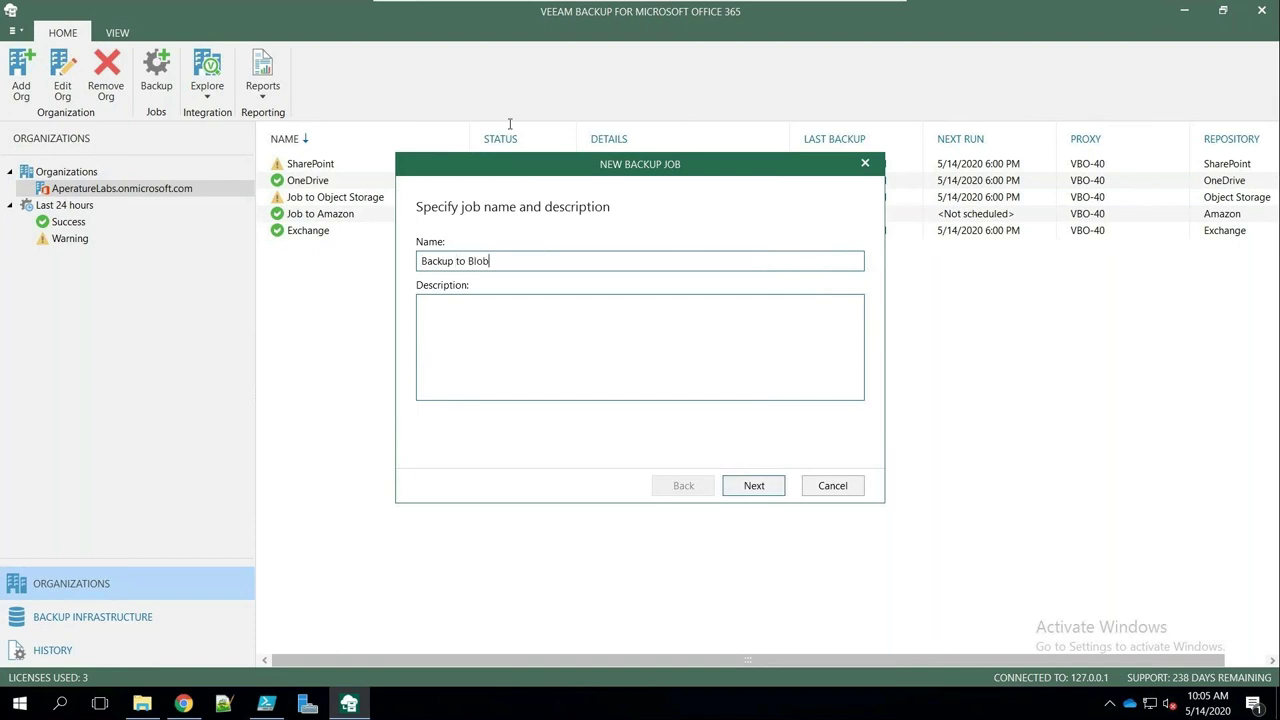
pyautogui.click(772, 488)
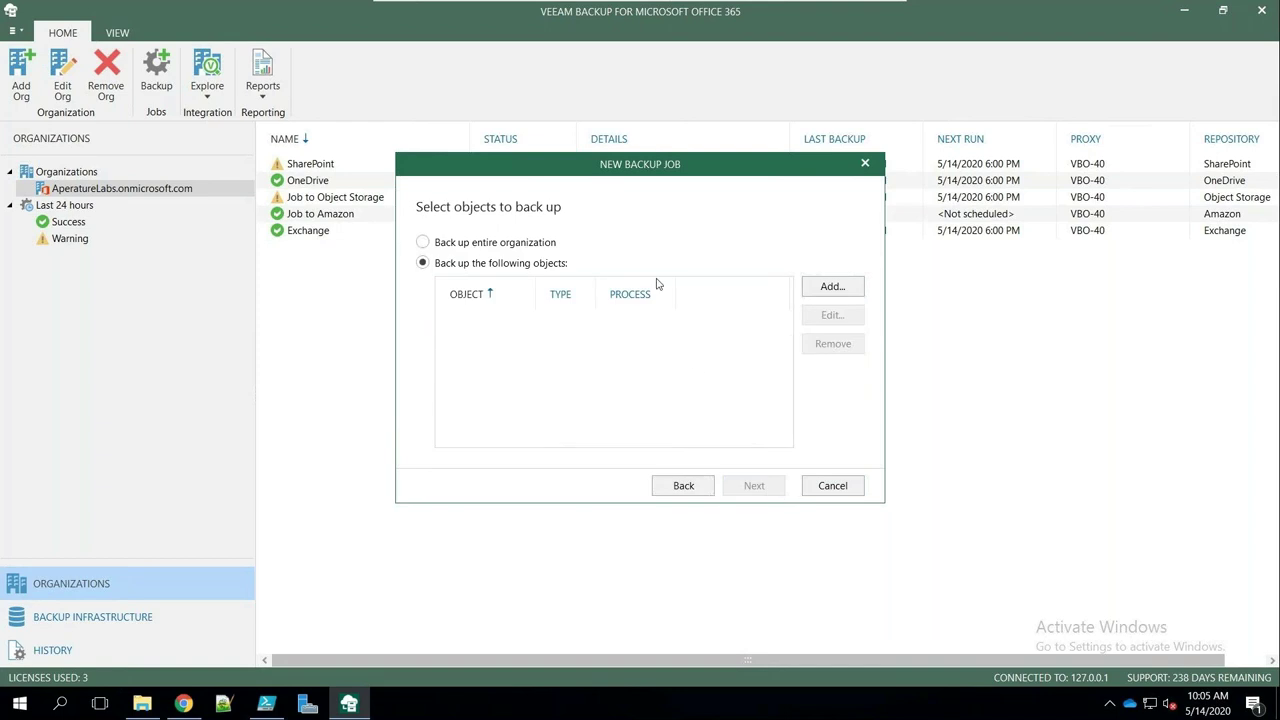
# - Add the second-to-last user in the organization's user list as the object to back up
pyautogui.click(830, 286)
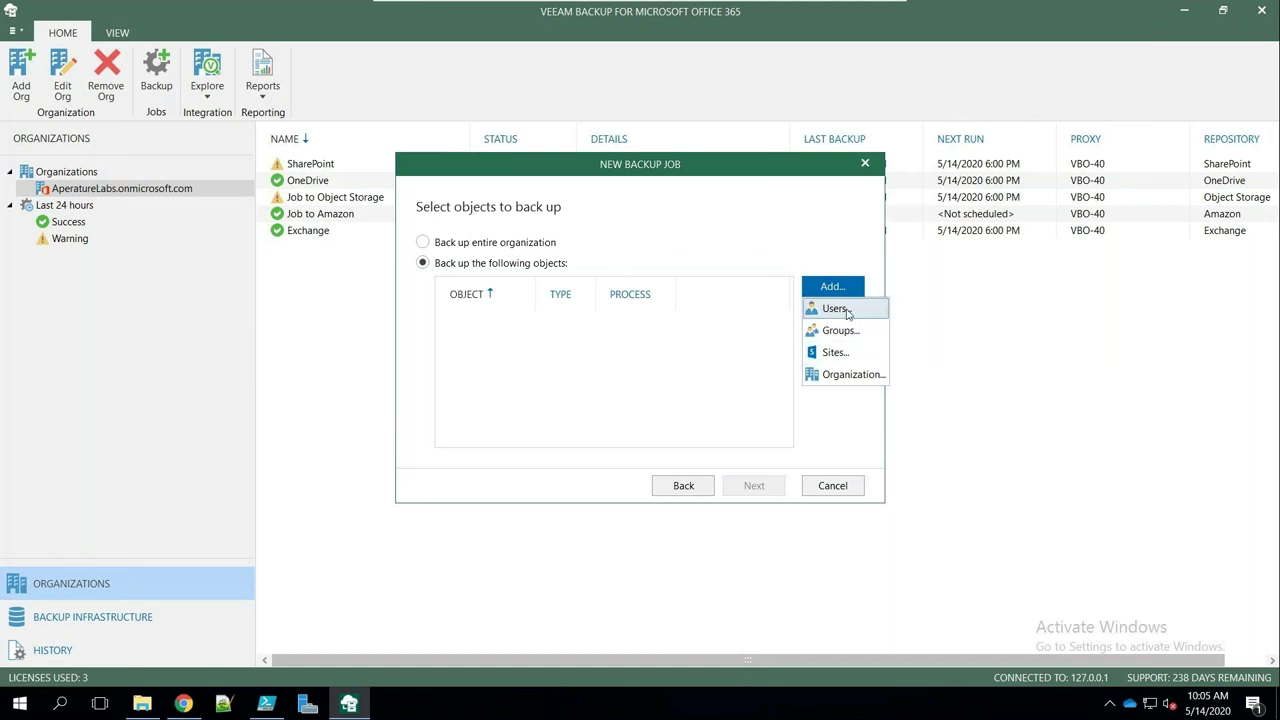
pyautogui.click(846, 313)
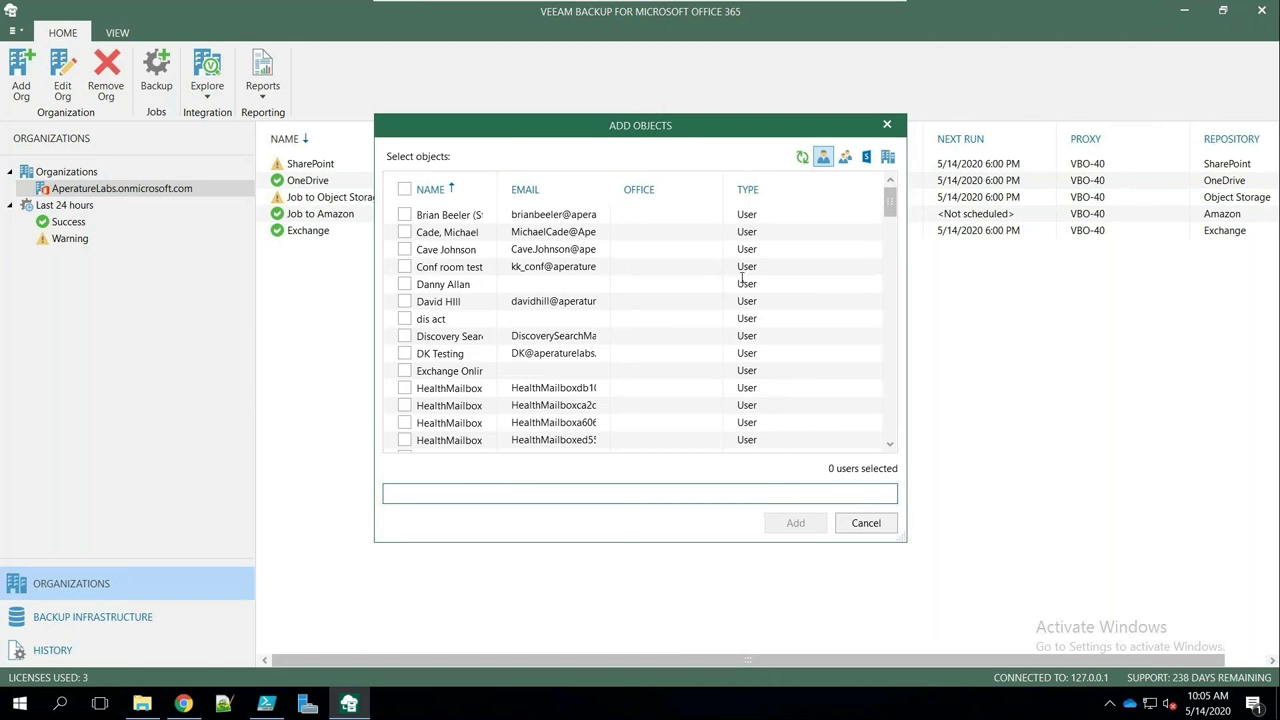
pyautogui.scroll(-3, 884, 242)
pyautogui.scroll(-15, 894, 410)
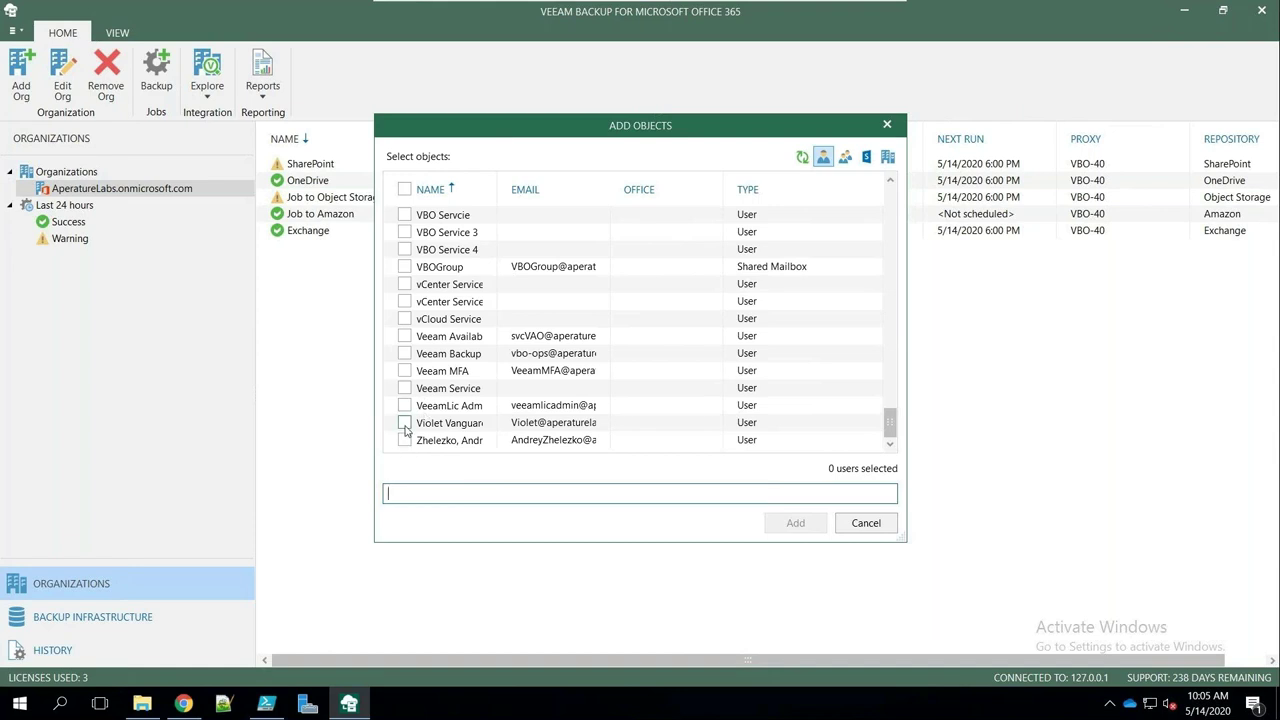
pyautogui.click(405, 423)
pyautogui.click(795, 523)
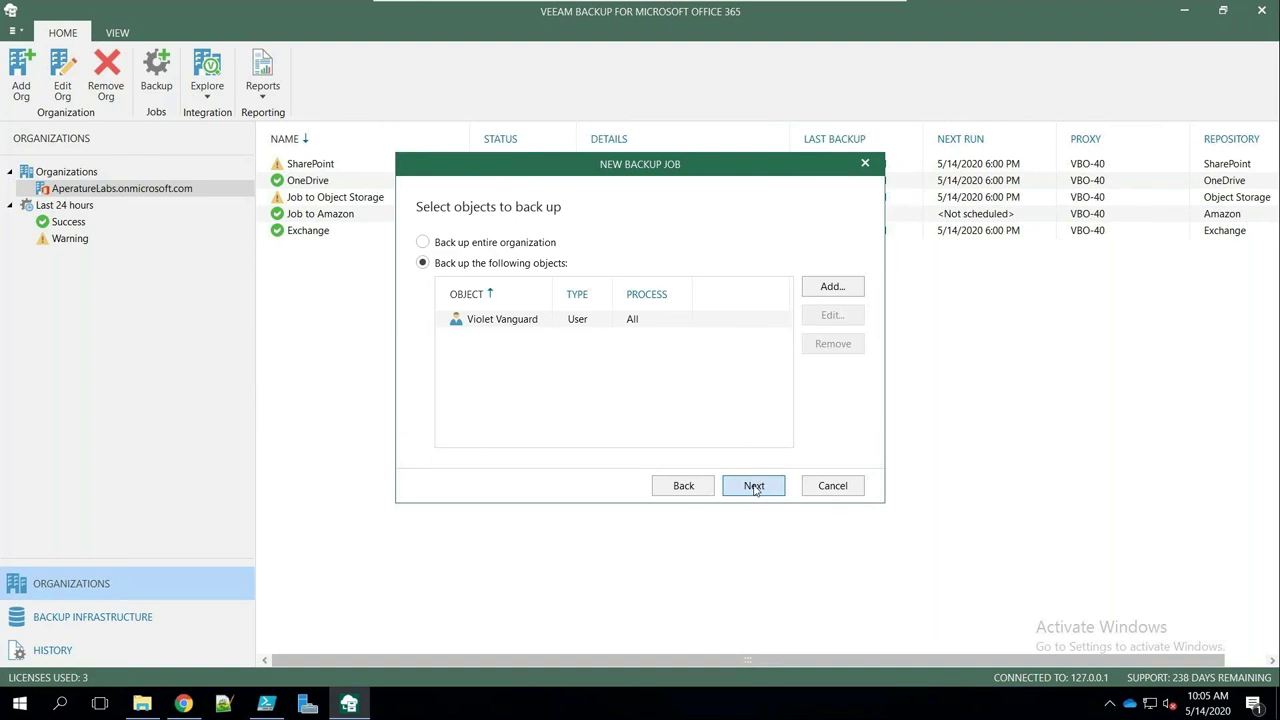
# - Keep Mail, Archive, OneDrive and Site processing for the added user and continue without excluding any objects
pyautogui.click(687, 319)
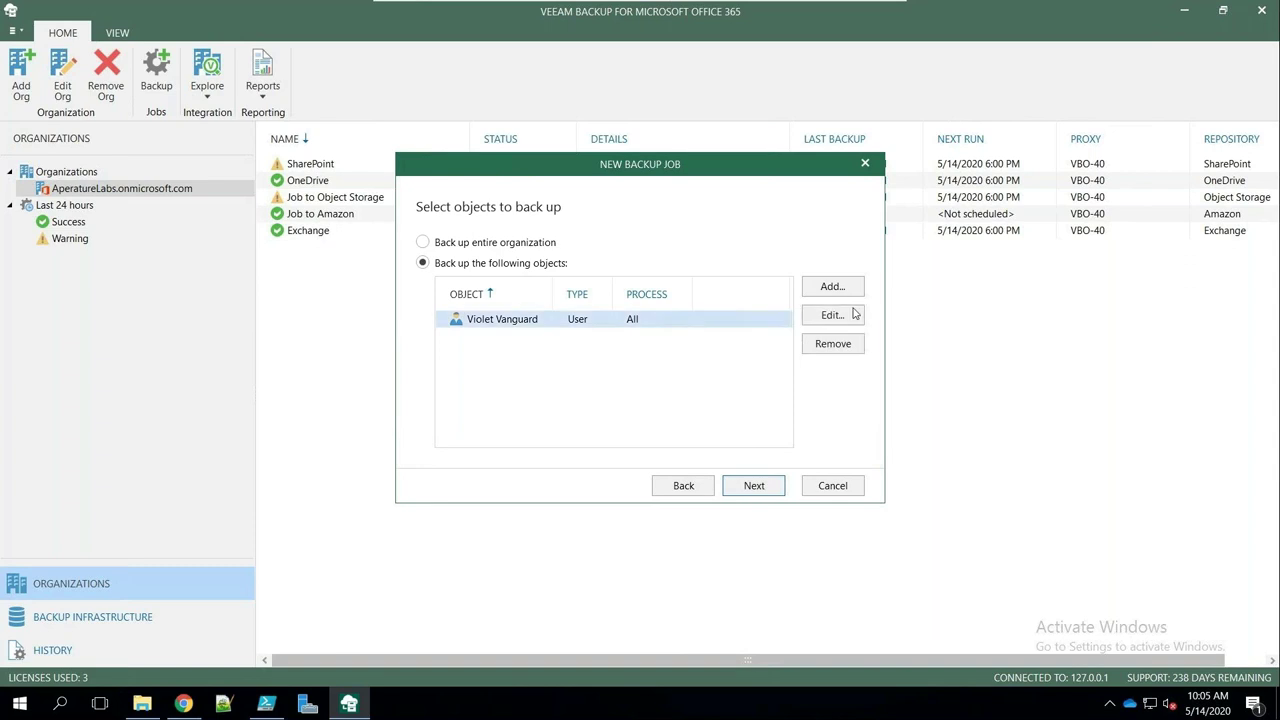
pyautogui.click(833, 316)
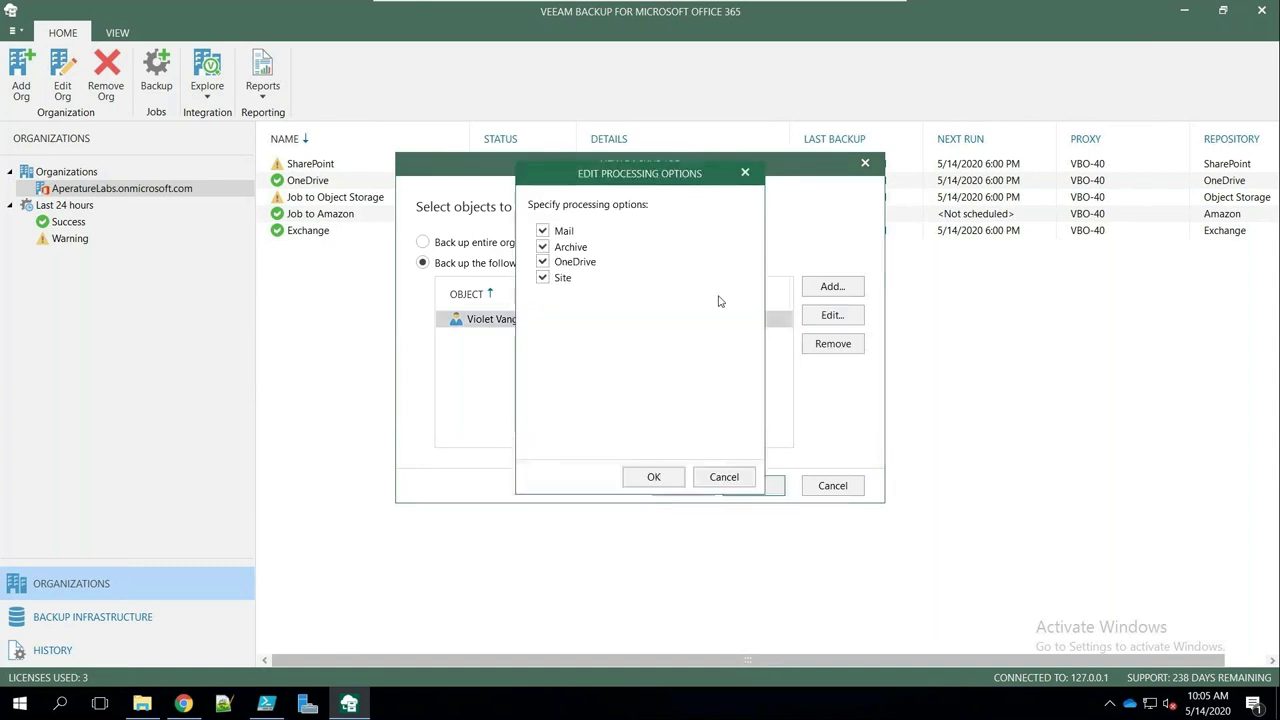
pyautogui.click(640, 475)
pyautogui.click(776, 487)
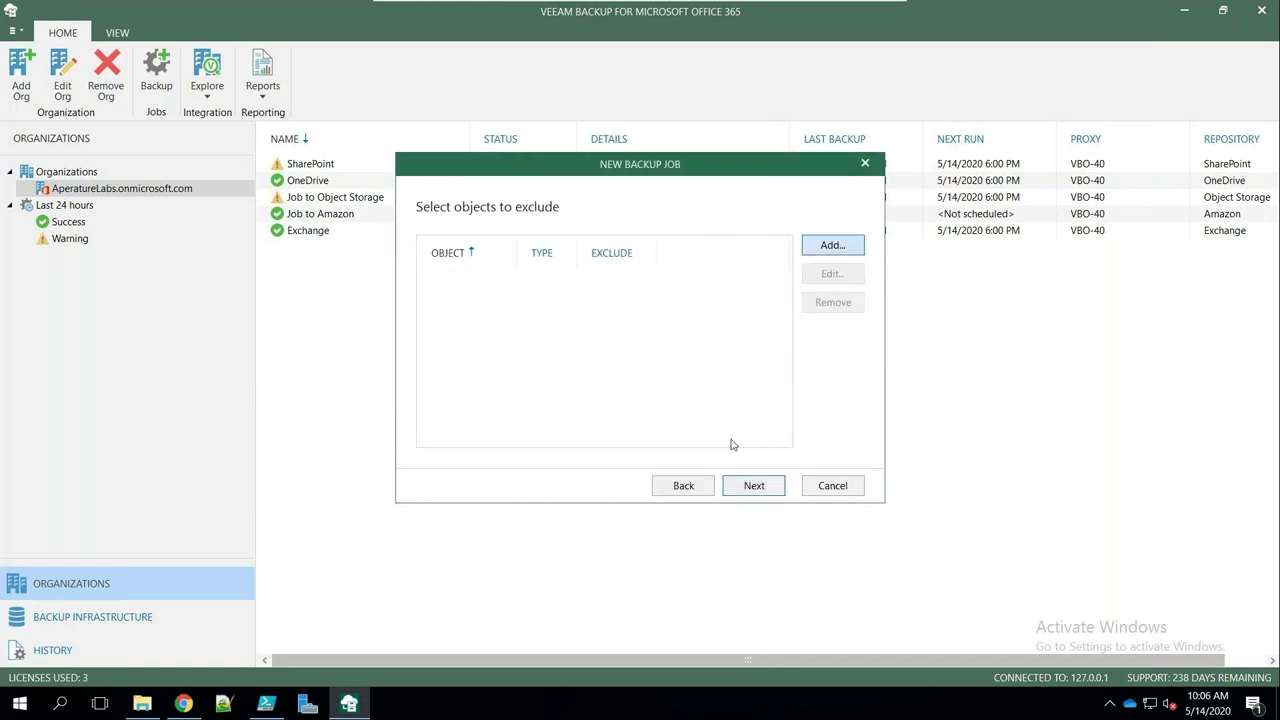
pyautogui.click(771, 489)
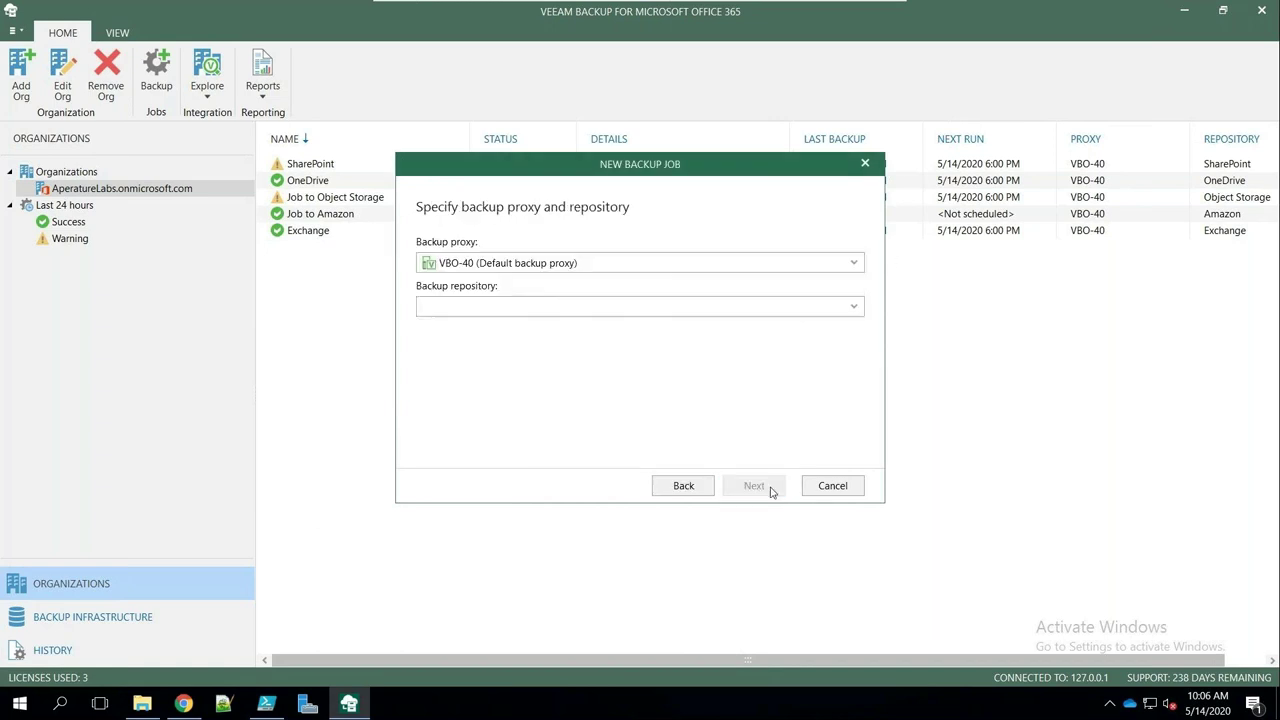
# - Choose Blob as the job's backup repository, keeping the default backup proxy
pyautogui.click(797, 311)
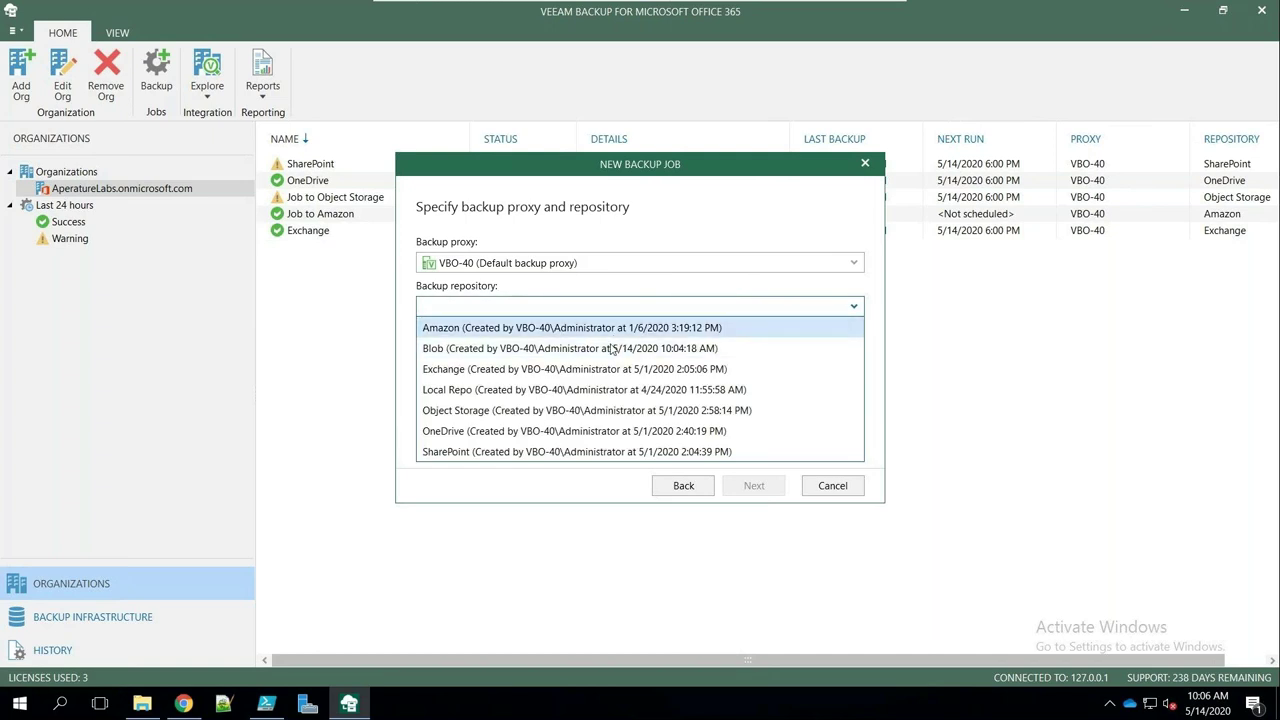
pyautogui.click(608, 349)
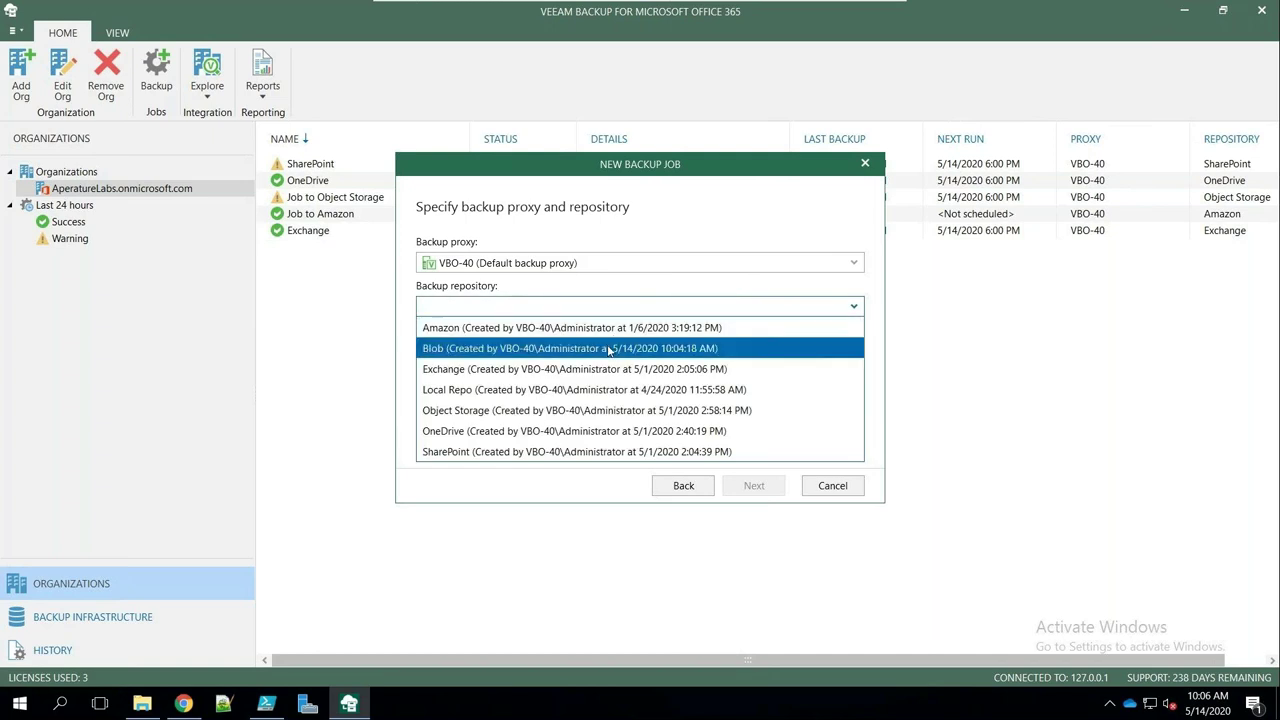
pyautogui.click(771, 490)
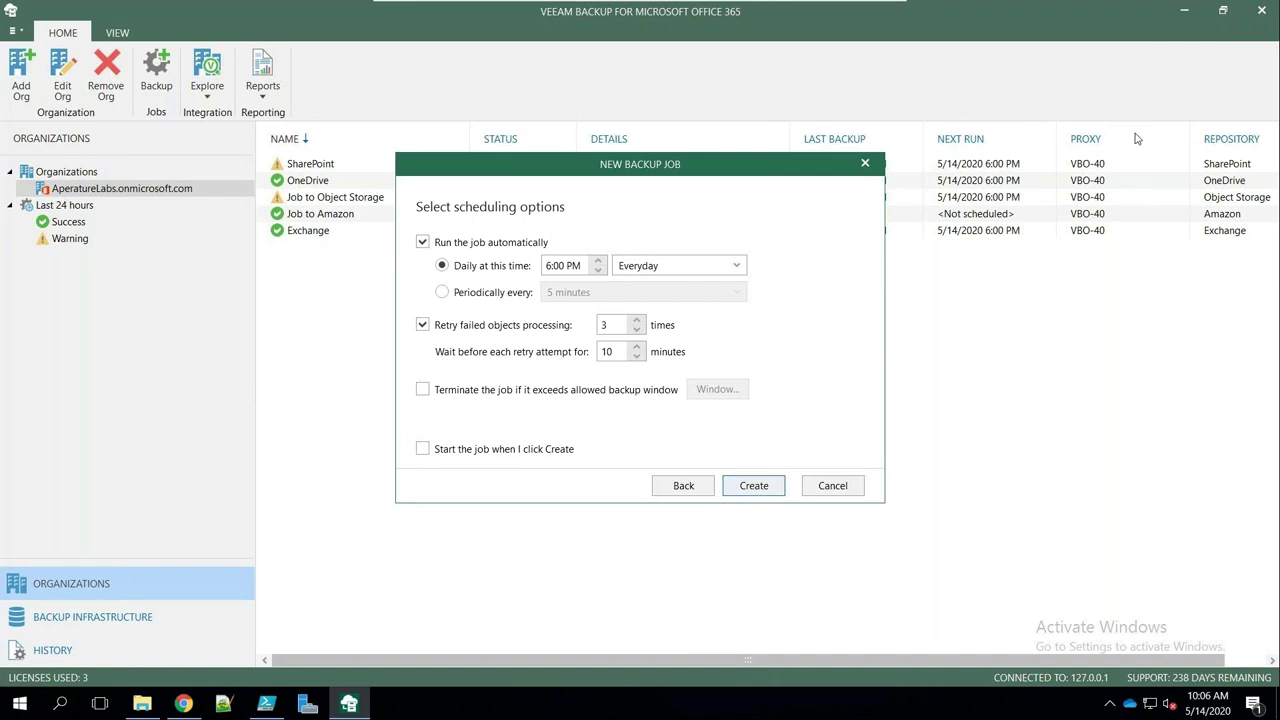
# - Create the job with the default daily 6:00 PM schedule and run Backup to Blob immediately
pyautogui.click(773, 490)
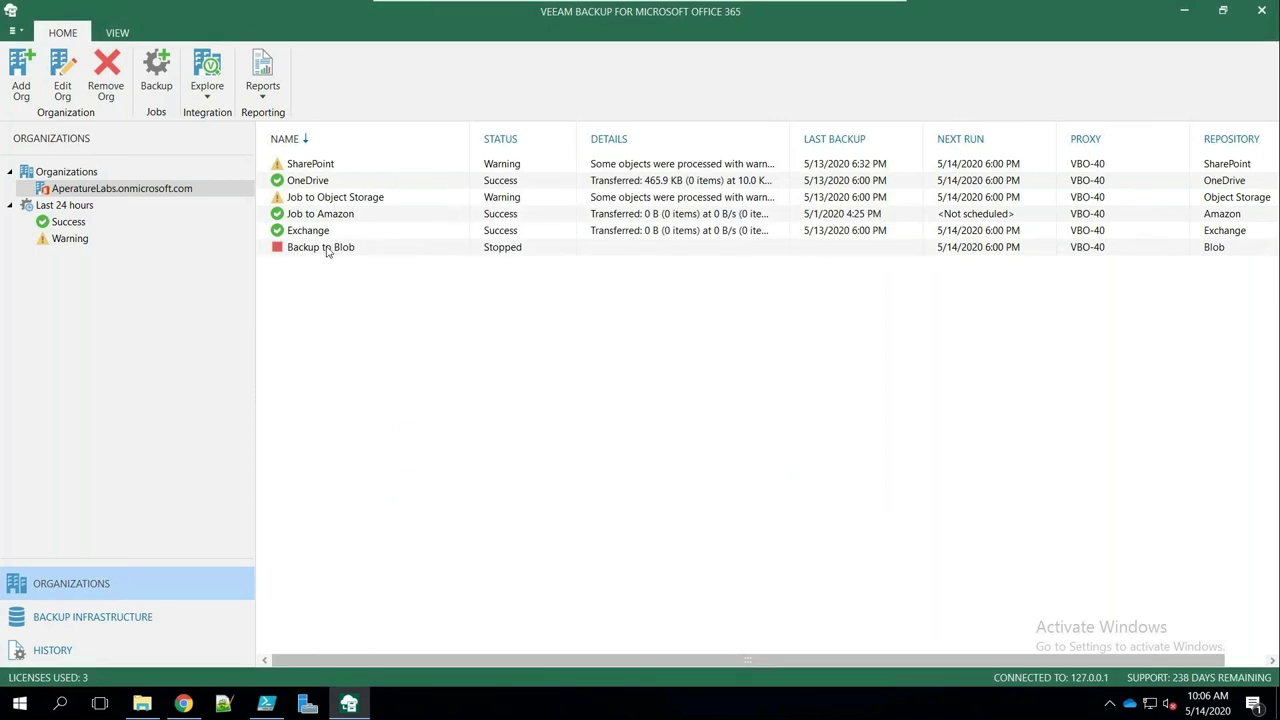
pyautogui.click(327, 252)
pyautogui.click(16, 68)
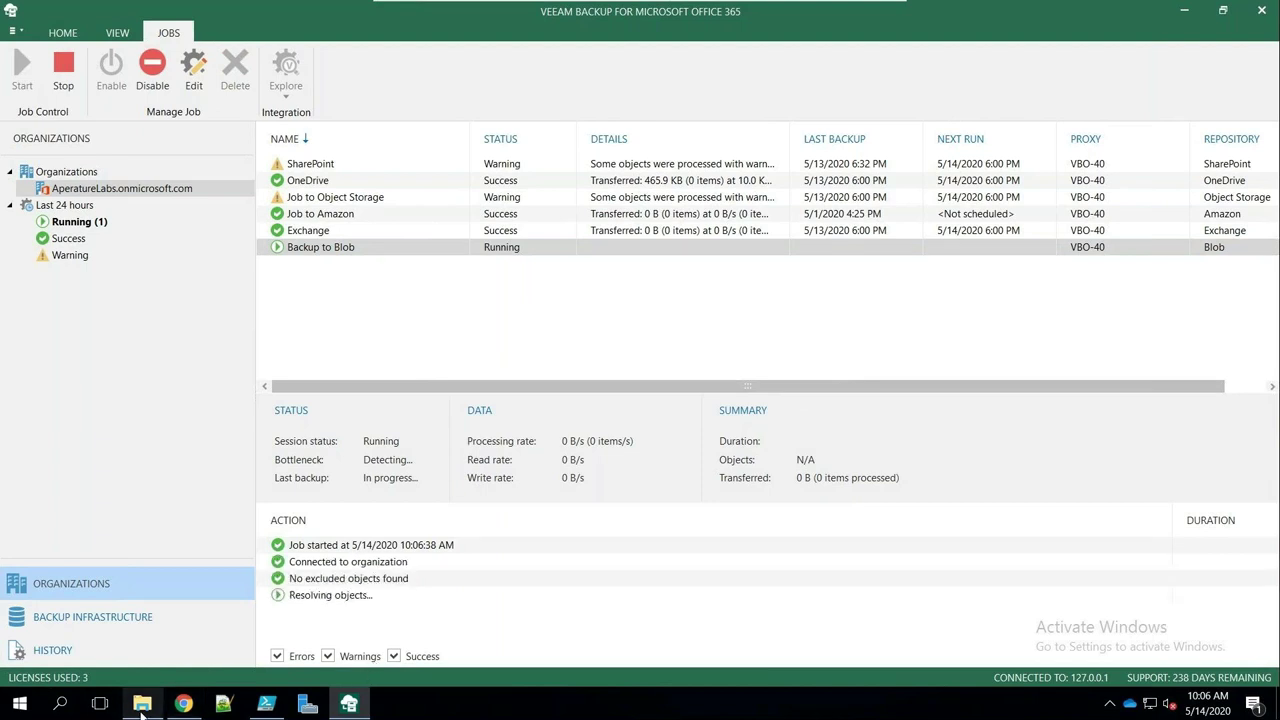
# - Switch to File Explorer and check the contents of Anual report in OneDrive's Neon Velocity Important Documents folder
pyautogui.click(141, 706)
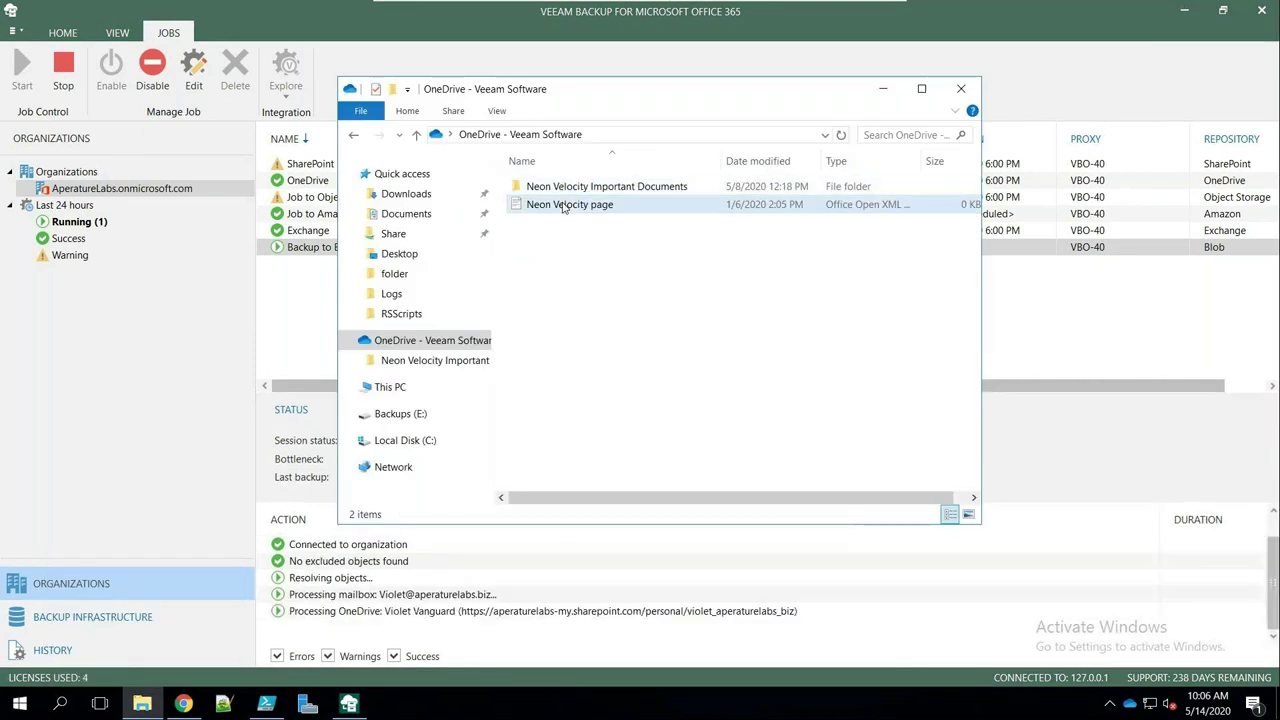
pyautogui.doubleClick(567, 188)
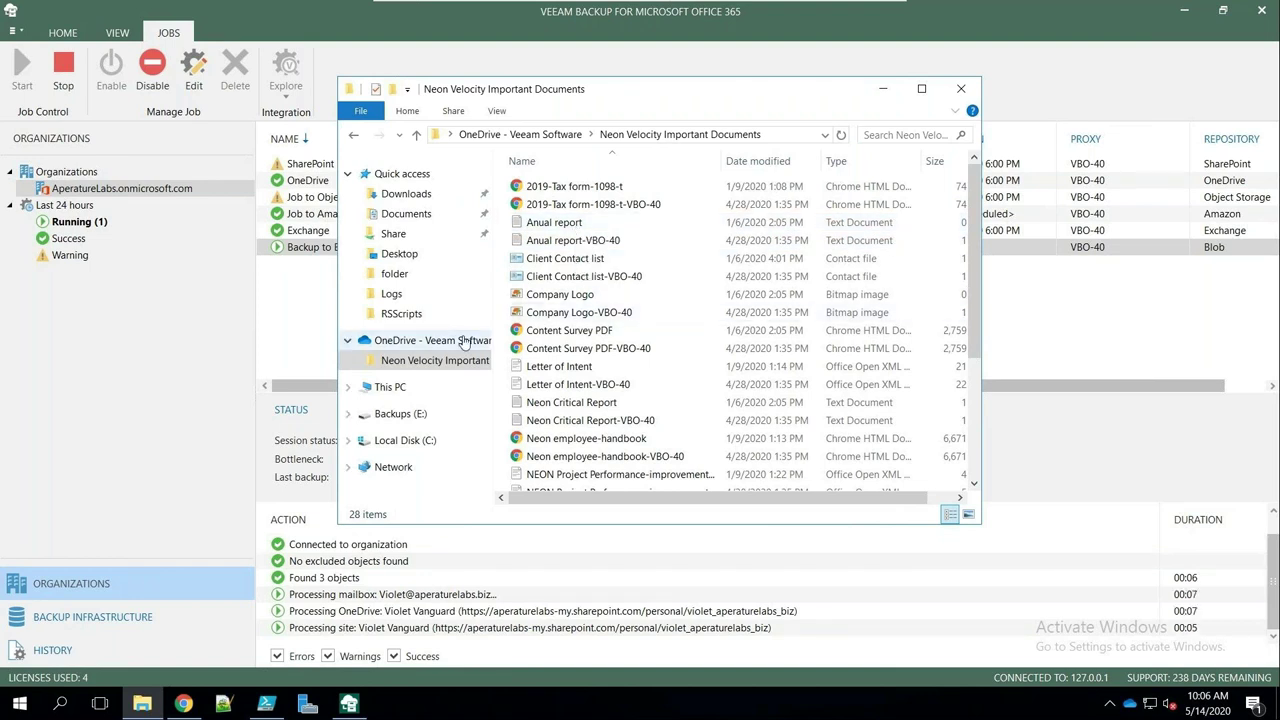
pyautogui.doubleClick(567, 228)
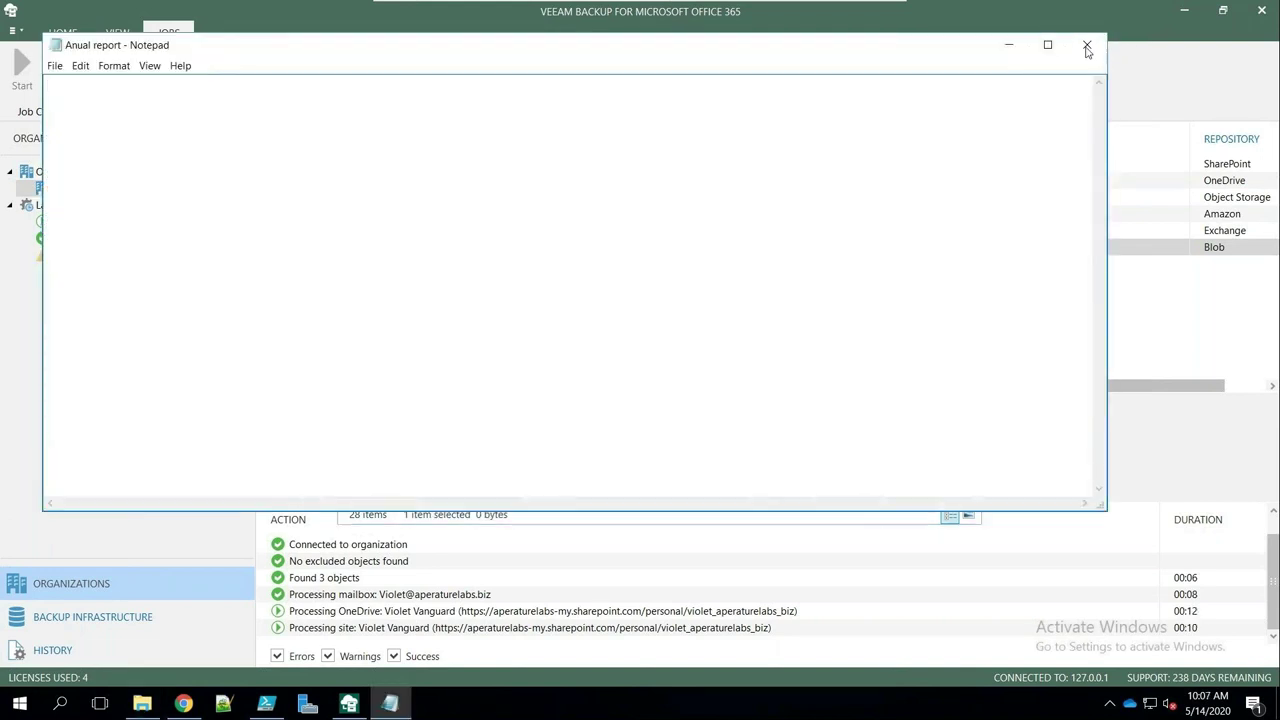
pyautogui.hotkey('alt', 'F4')
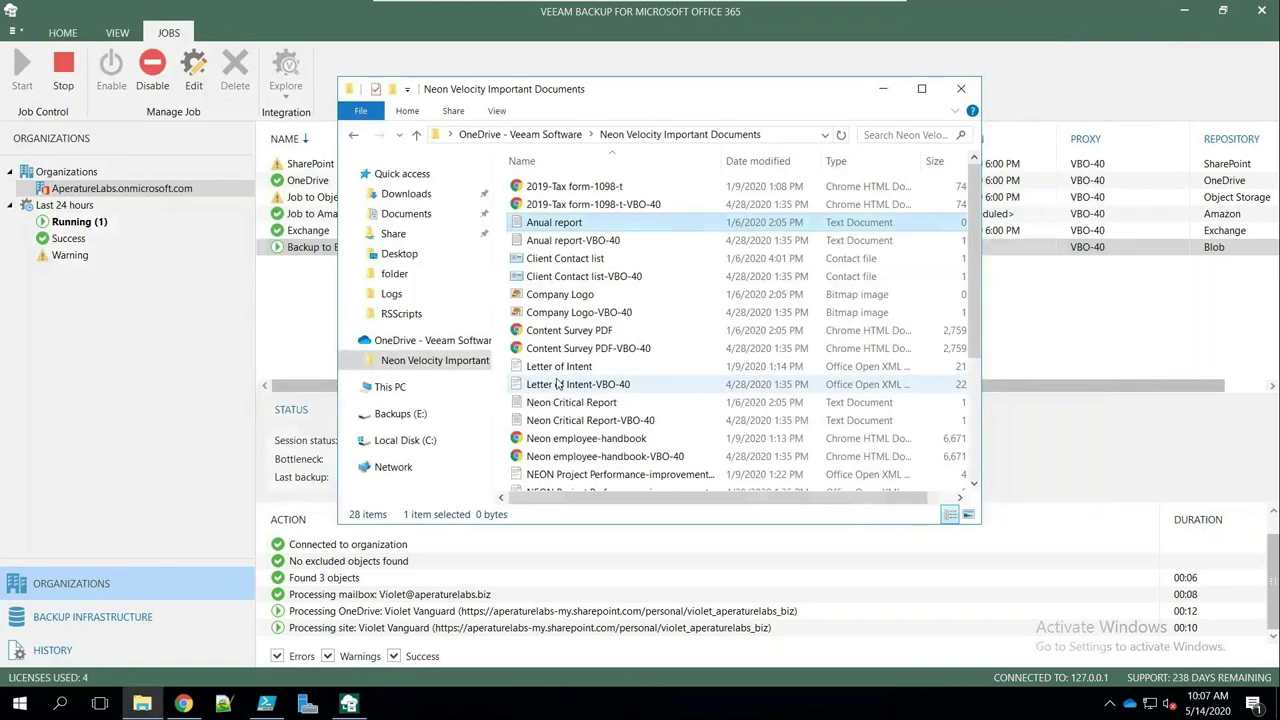
# - Read through the original NEON Project Performance-improvement-plan document in the OneDrive folder, then close it
pyautogui.scroll(-1, 566, 348)
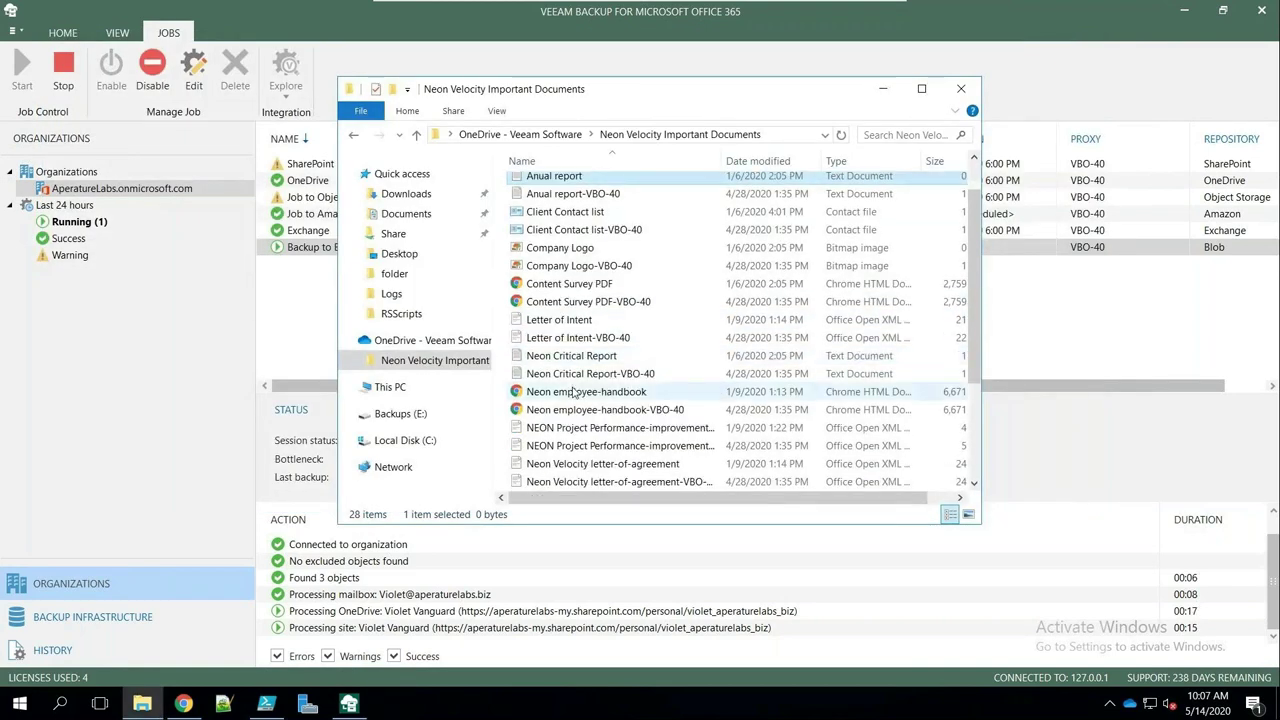
pyautogui.scroll(-2, 574, 385)
pyautogui.scroll(-1, 575, 392)
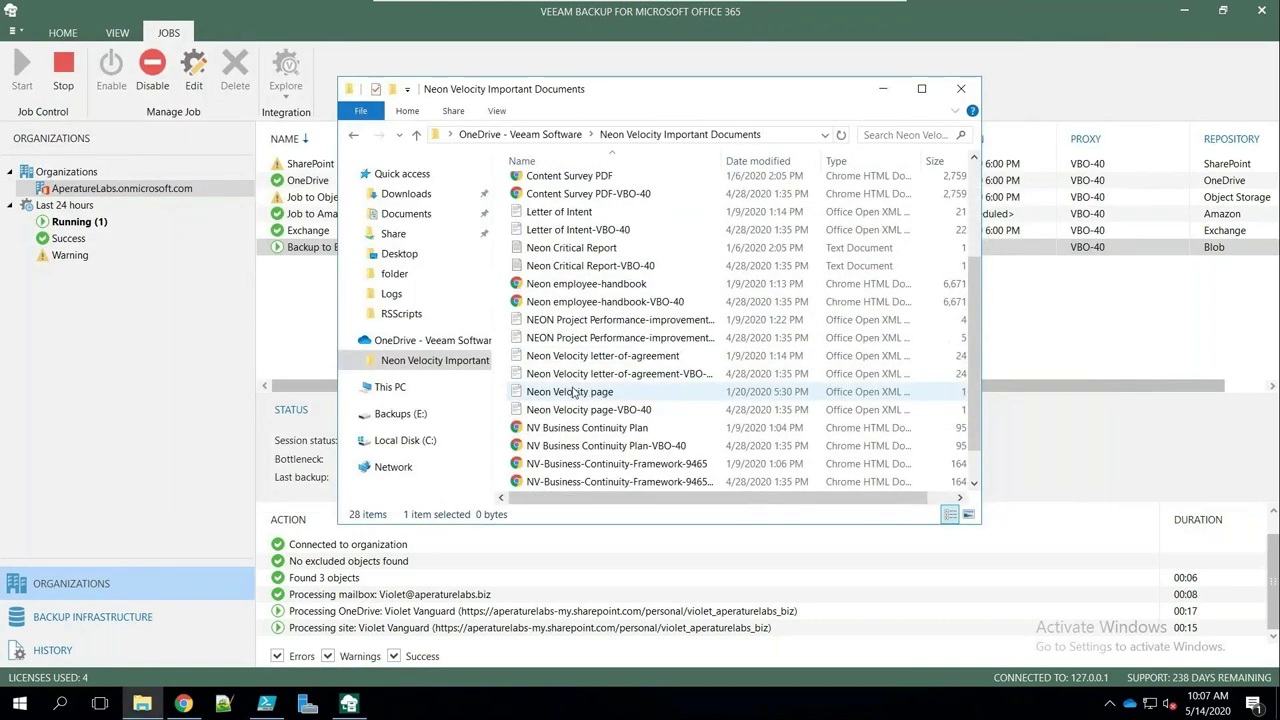
pyautogui.click(620, 322)
pyautogui.doubleClick(622, 322)
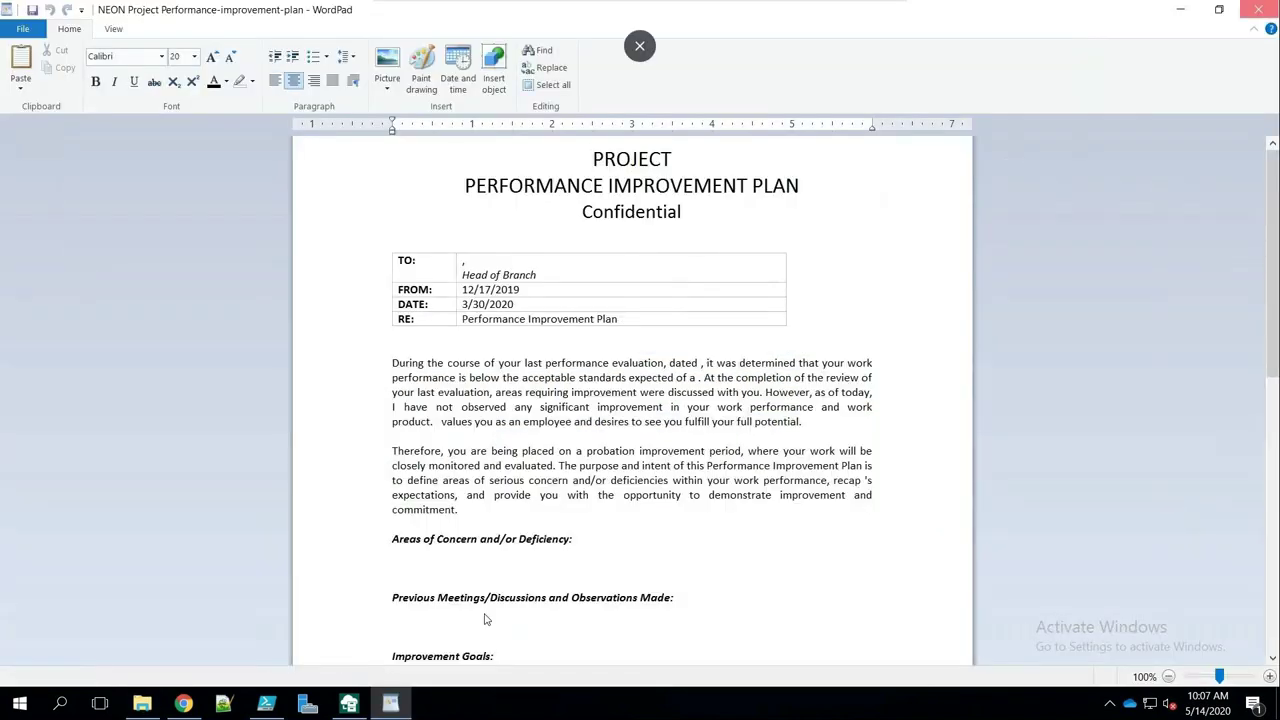
pyautogui.hotkey('alt', 'F4')
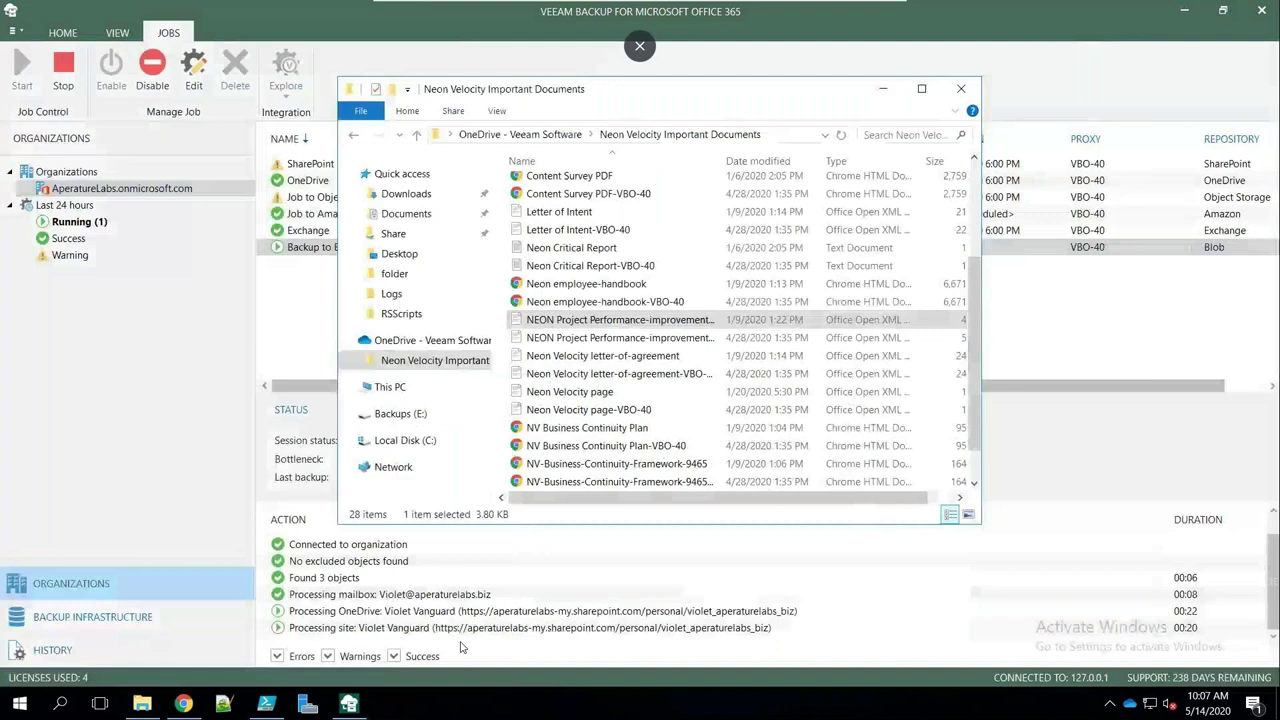
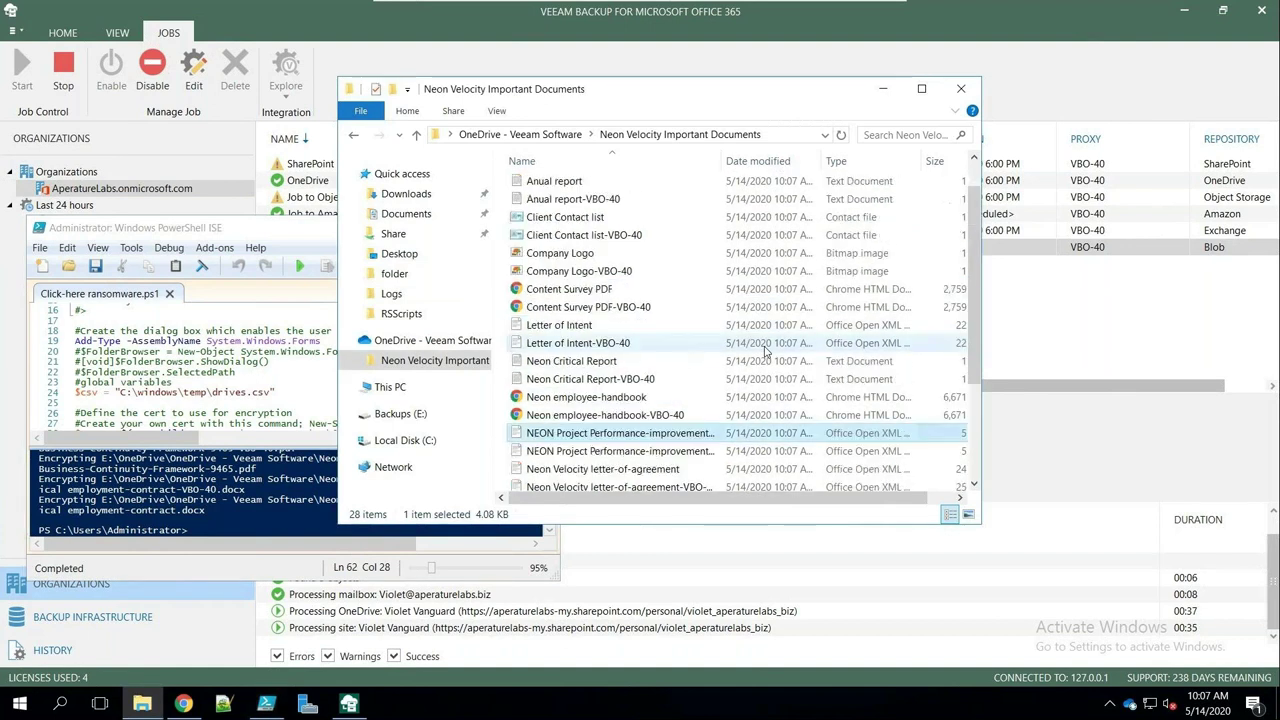
# - Check OneDrive's recent sync activity and view the Neon Velocity Important Documents folder in OneDrive online
pyautogui.scroll(1, 766, 348)
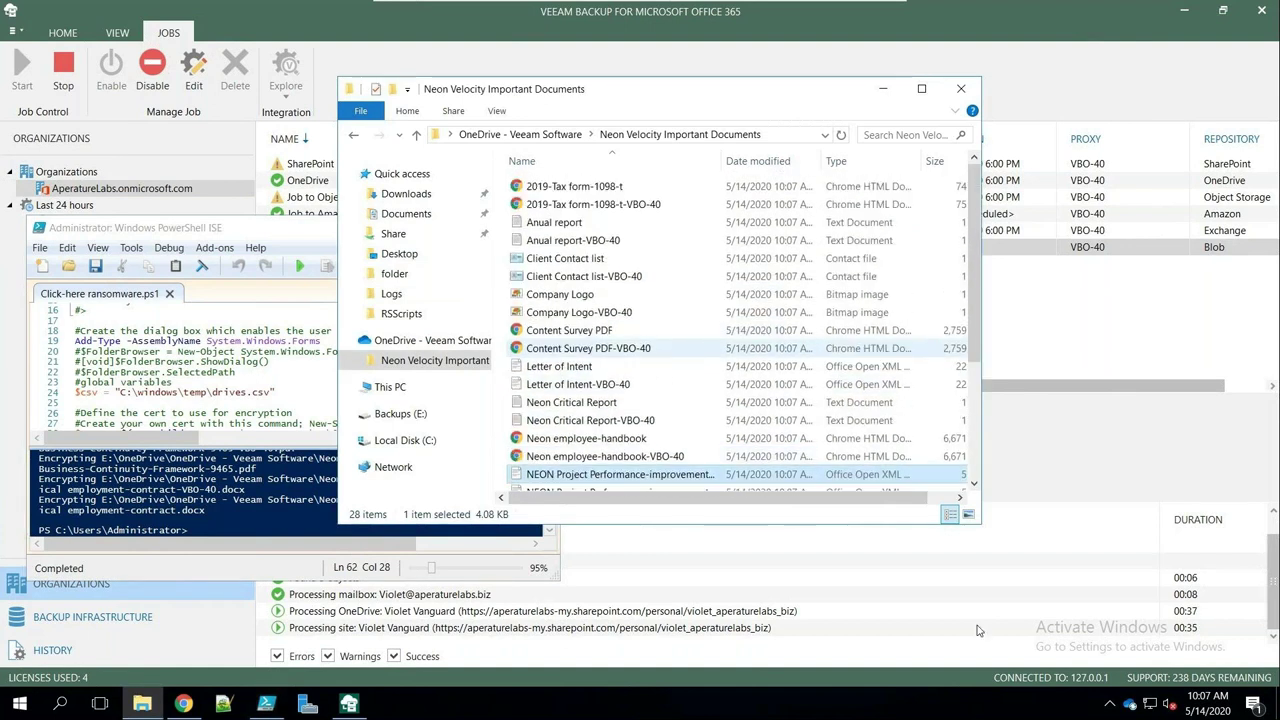
pyautogui.click(1133, 707)
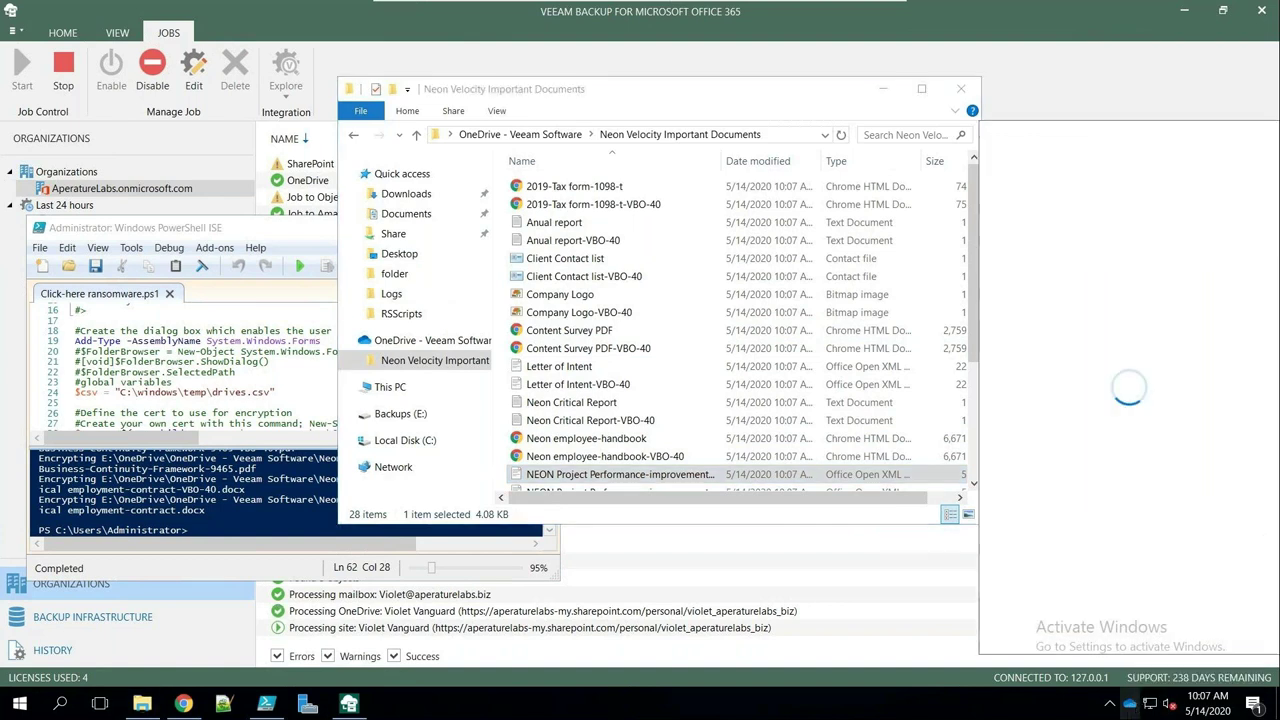
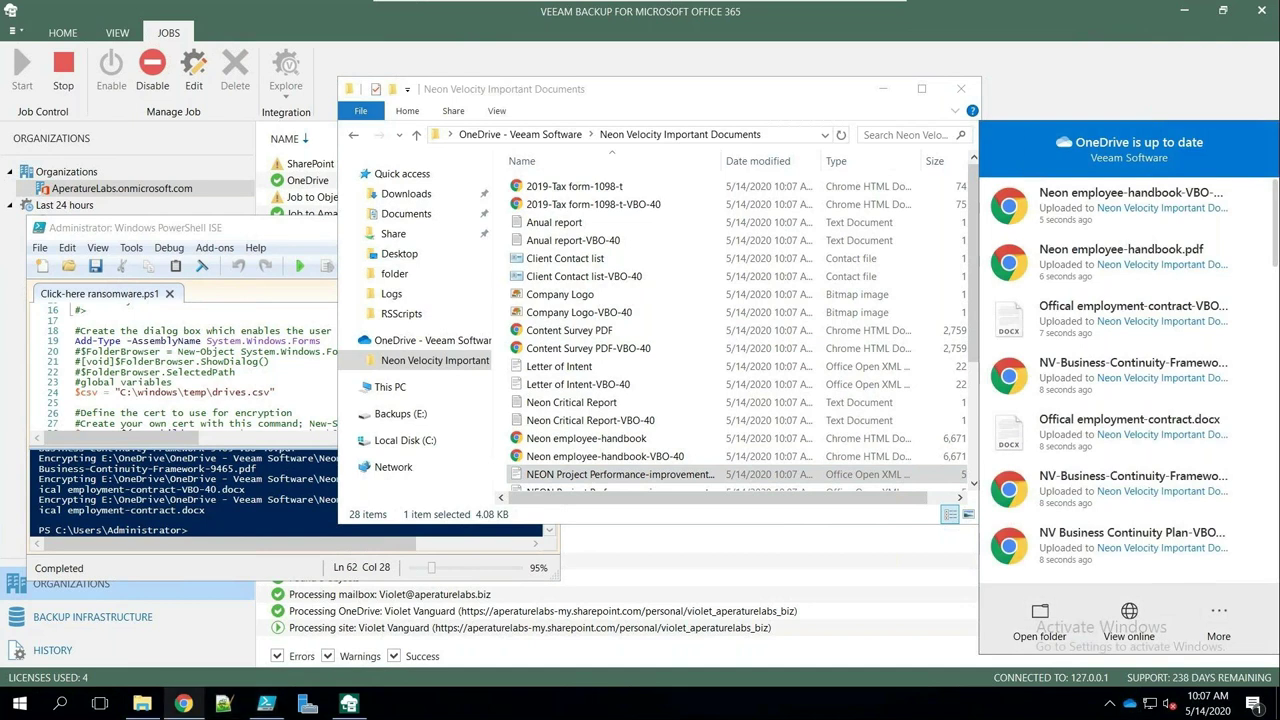
pyautogui.click(1129, 620)
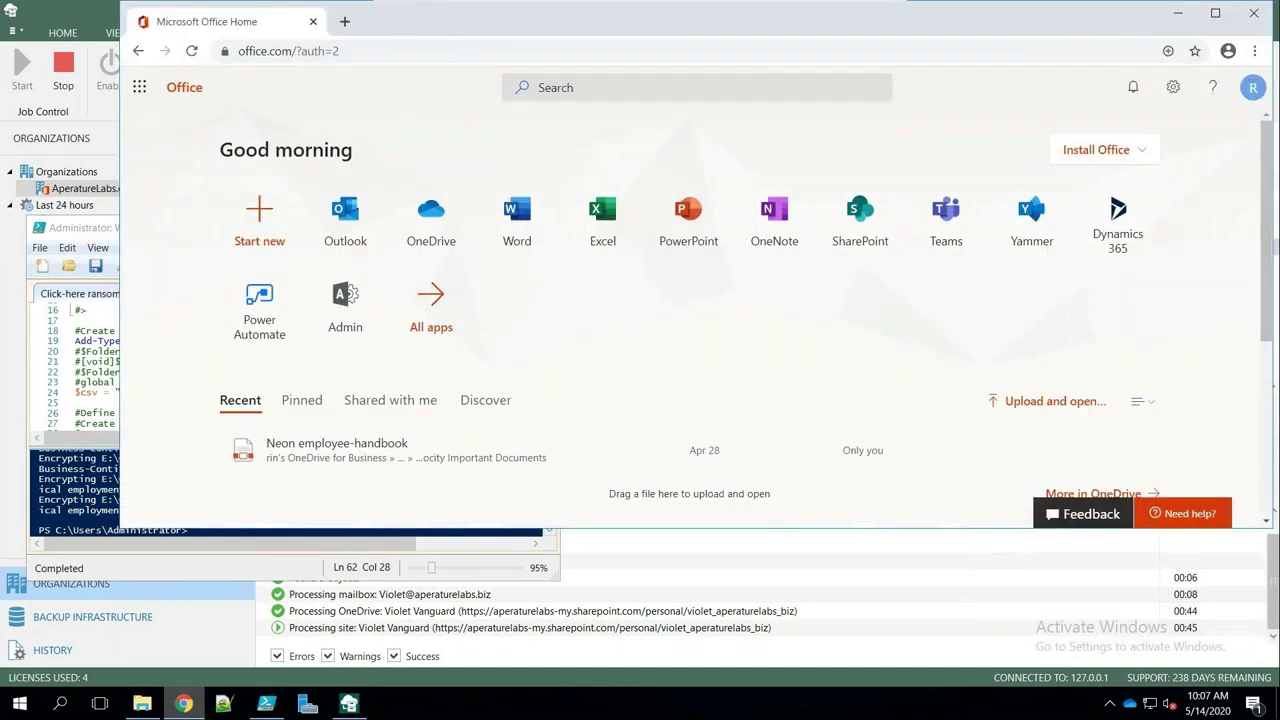
pyautogui.click(436, 228)
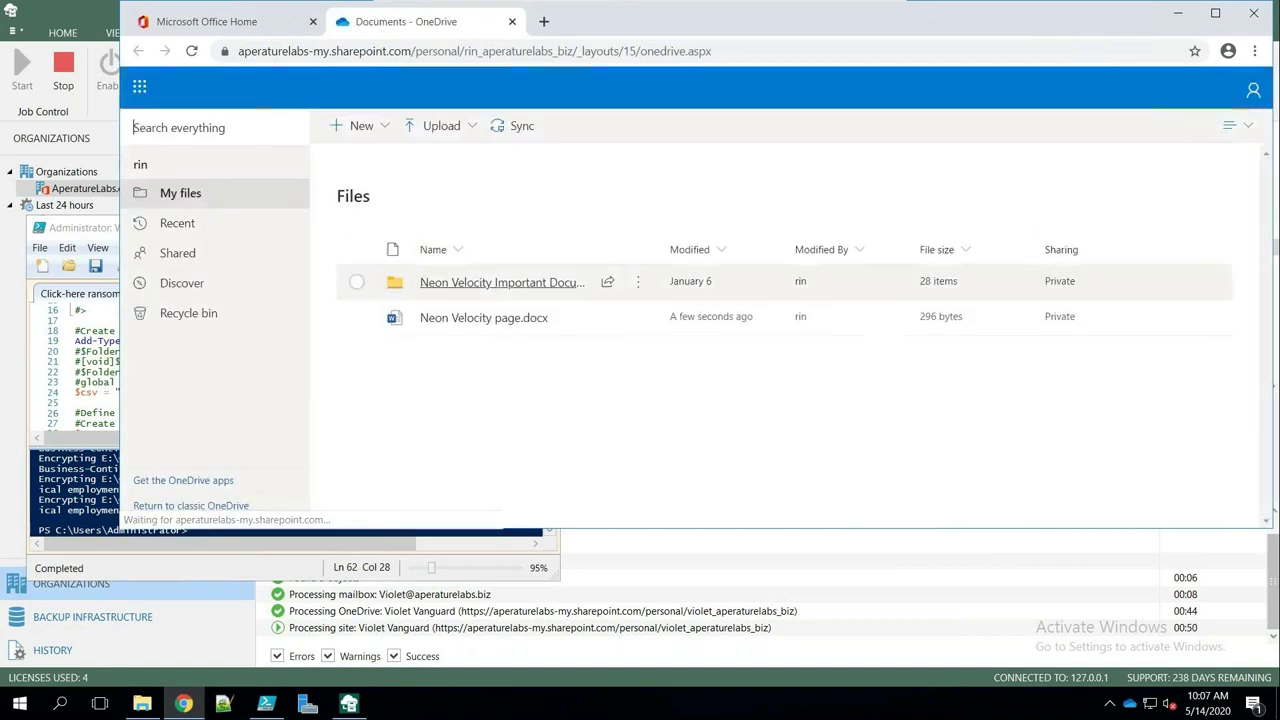
pyautogui.click(502, 282)
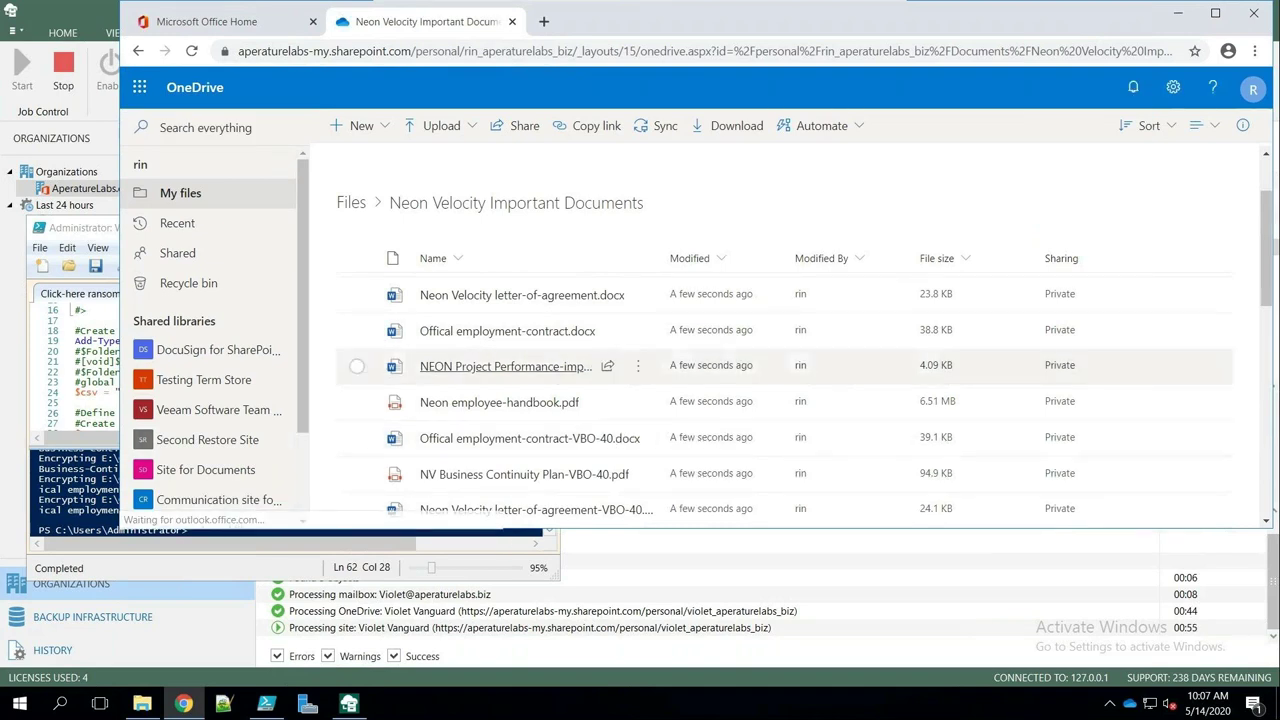
# - Sort the online folder by name from A to Z, check whether the NEON Project Performance-improvement-plan document opens, and close it
pyautogui.scroll(-1, 520, 368)
pyautogui.click(433, 258)
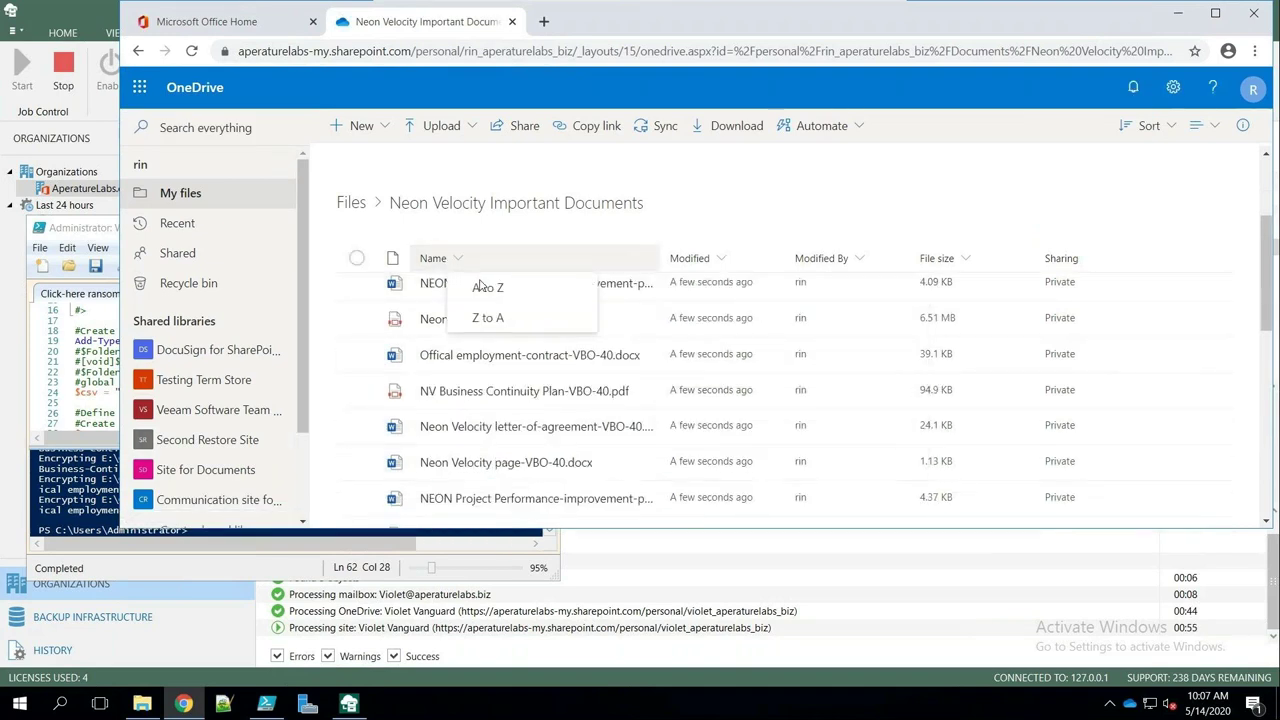
pyautogui.click(485, 287)
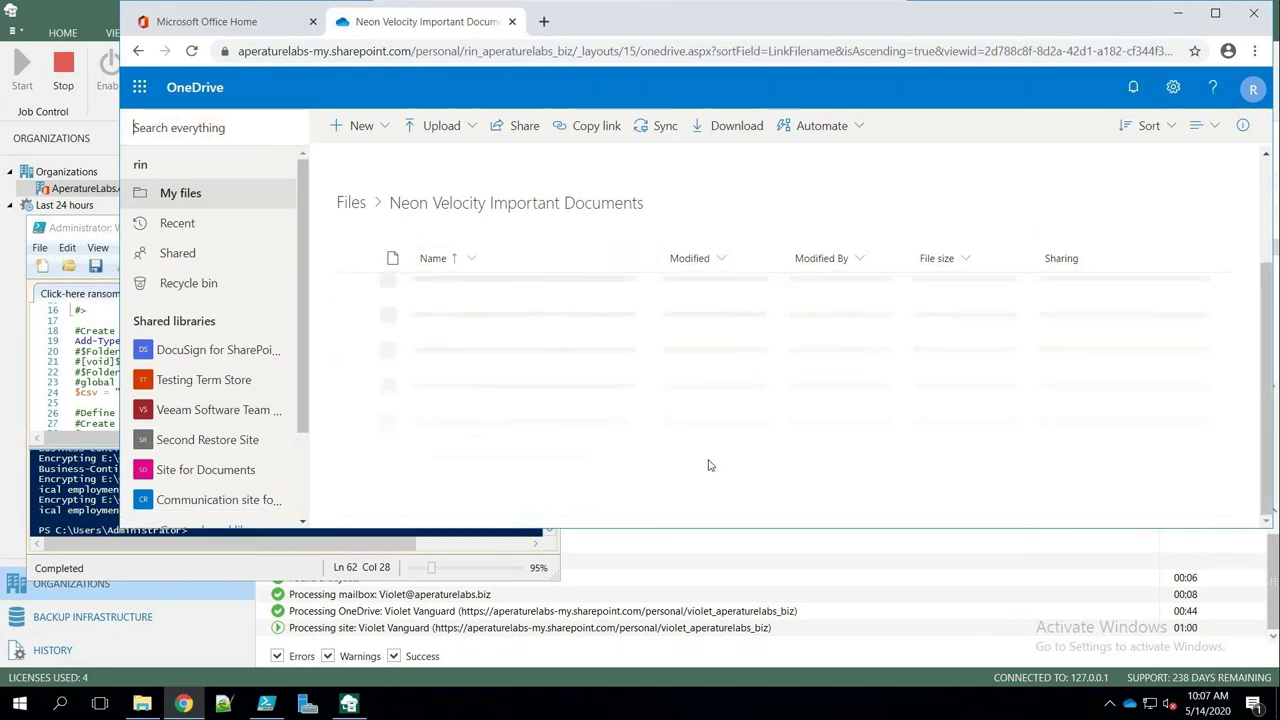
pyautogui.scroll(-2, 473, 397)
pyautogui.scroll(-3, 473, 397)
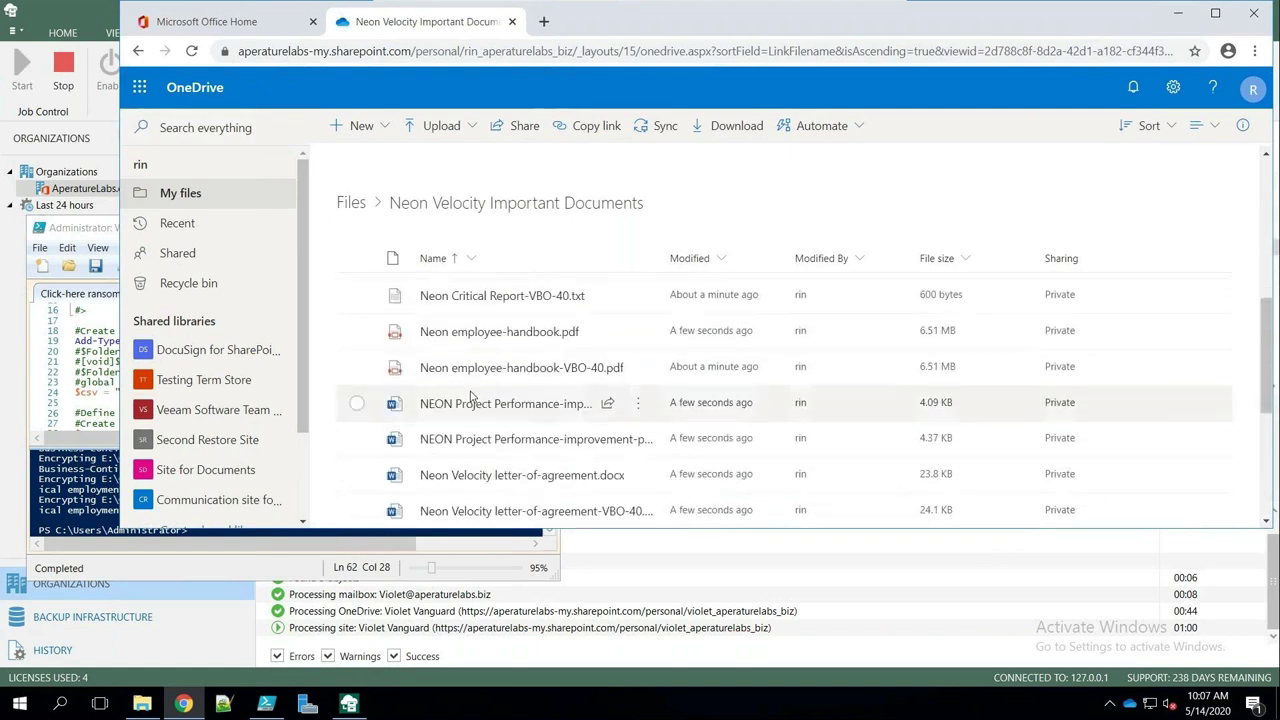
pyautogui.click(500, 403)
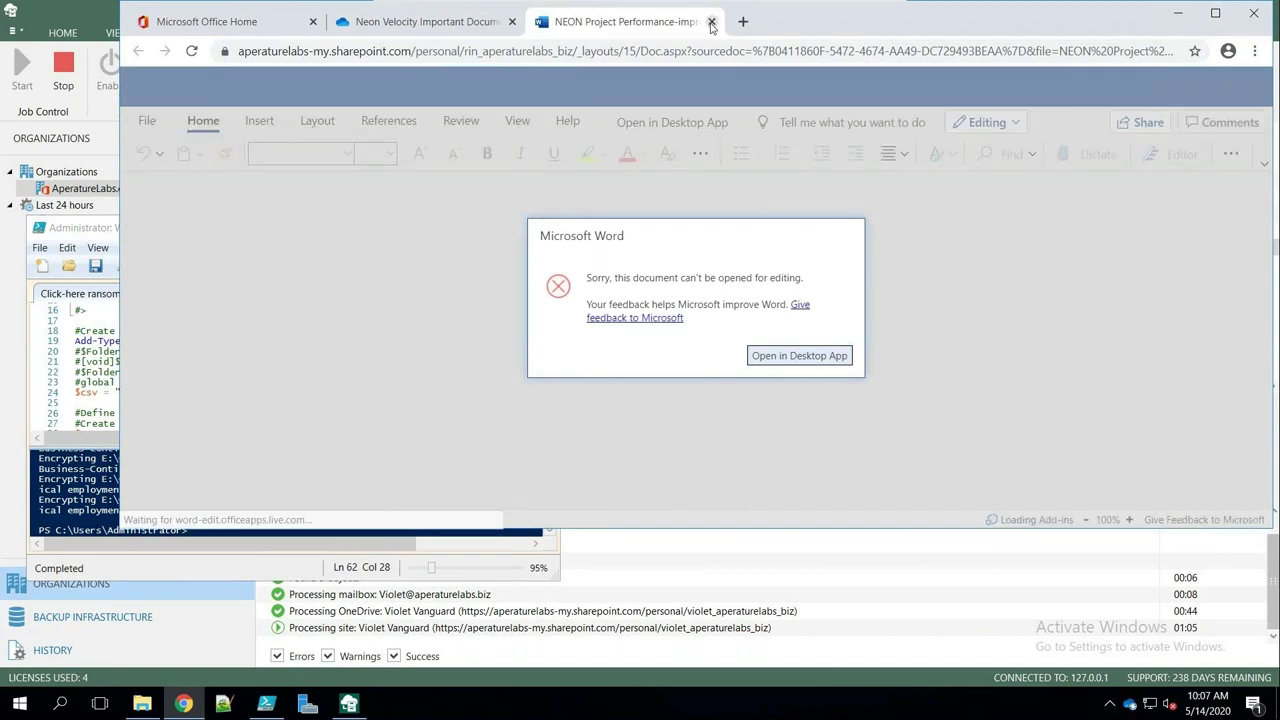
pyautogui.click(711, 21)
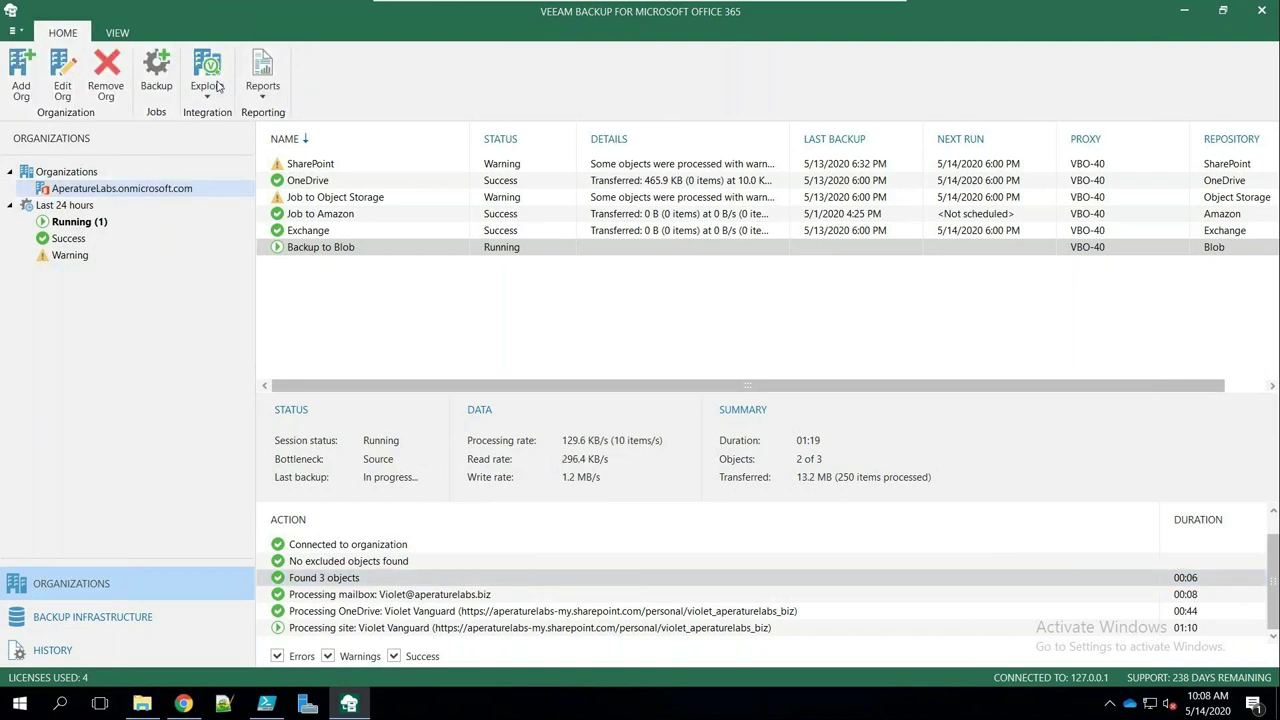
# - Switch to Veeam Backup and explore the organization's latest Exchange, SharePoint and OneDrive backup states
pyautogui.click(216, 86)
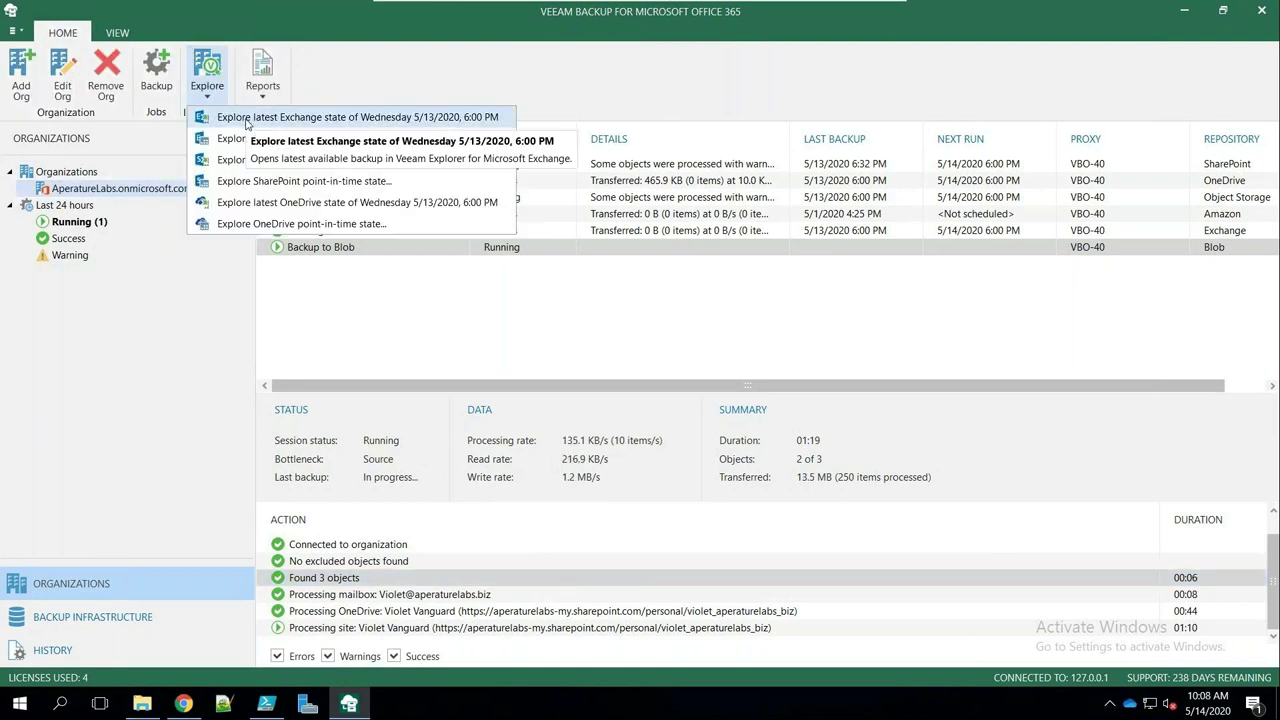
pyautogui.click(246, 119)
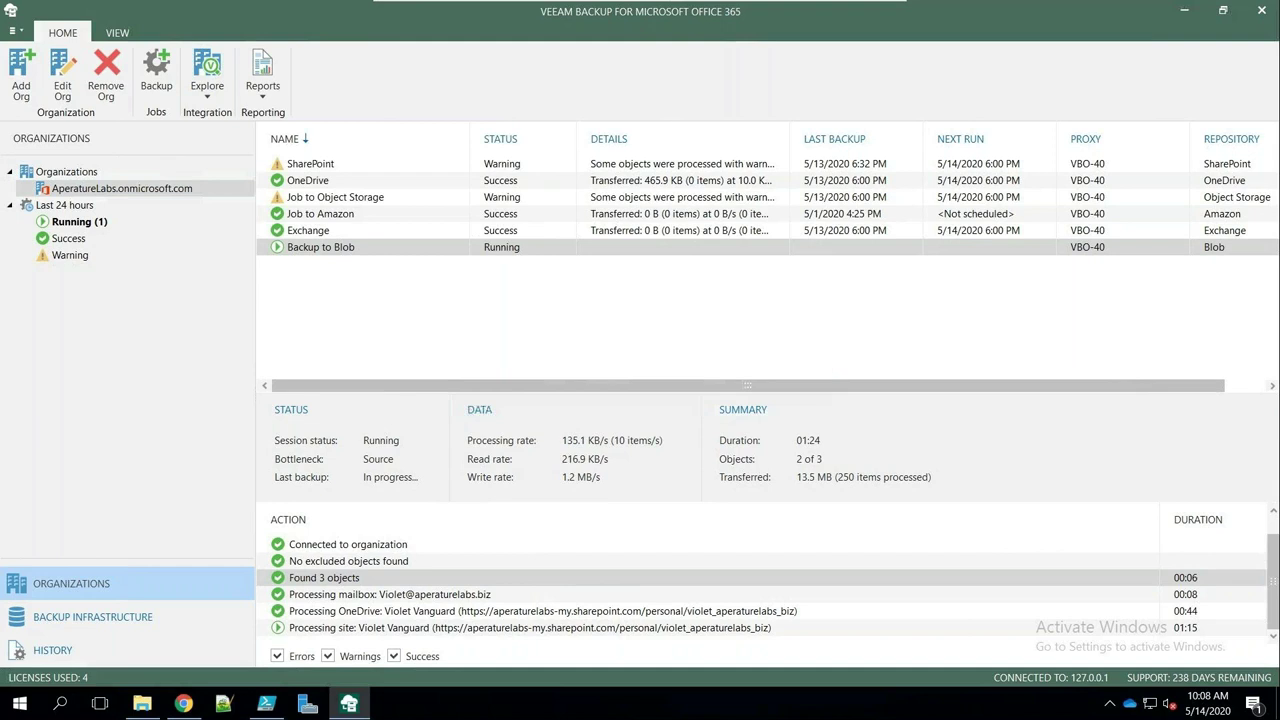
pyautogui.click(207, 80)
pyautogui.click(250, 156)
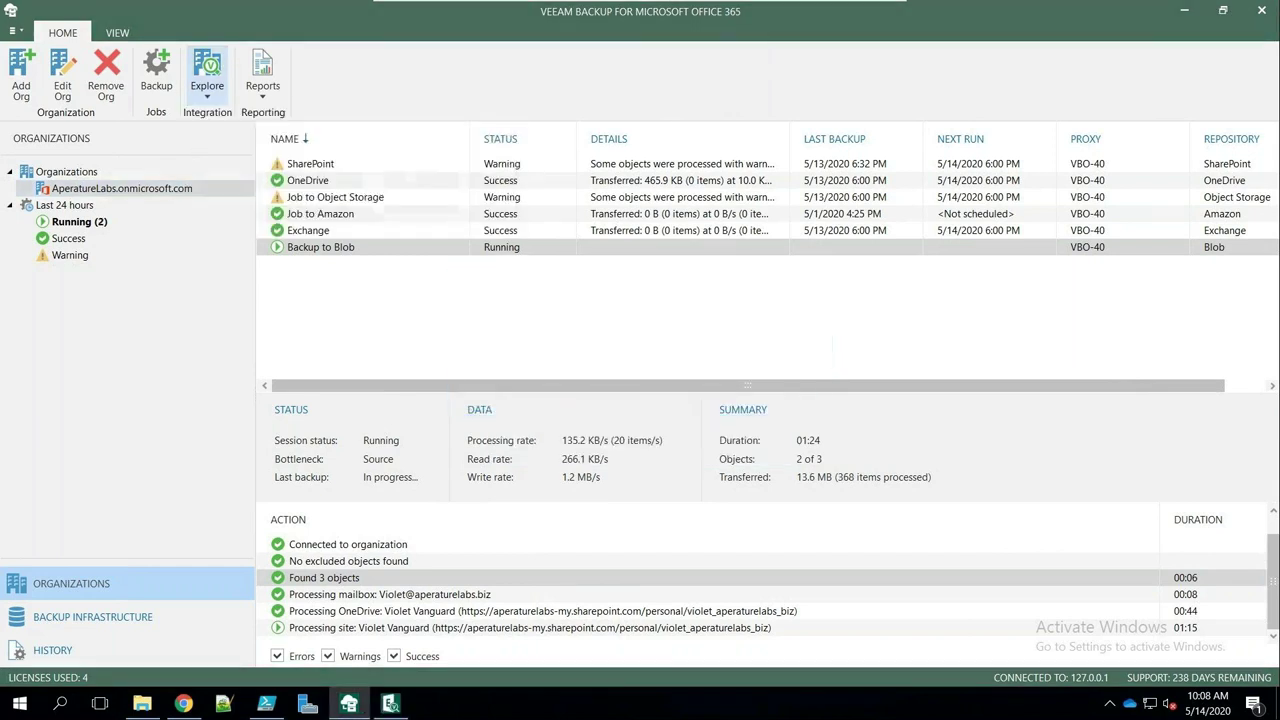
pyautogui.click(207, 80)
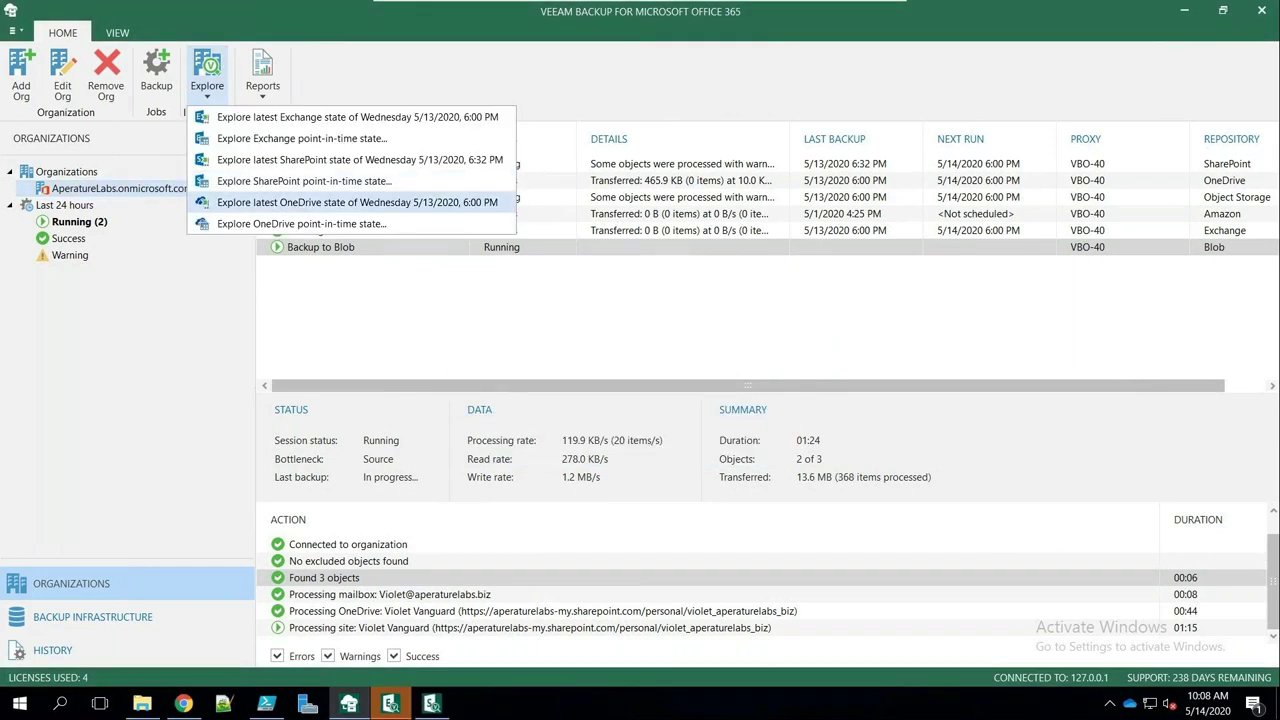
pyautogui.click(250, 200)
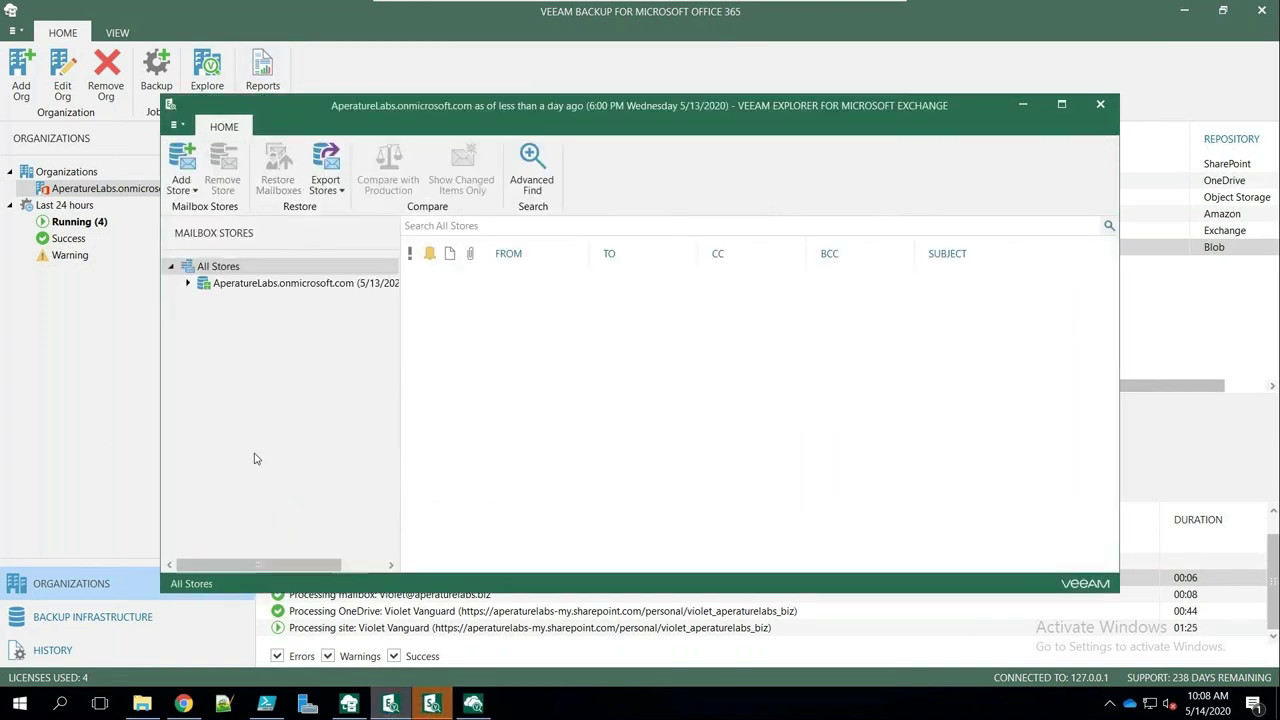
# - Browse the AperatureLabs.onmicrosoft.com Exchange backup down to the Team Chat folder in one user's Conversation History
pyautogui.click(189, 284)
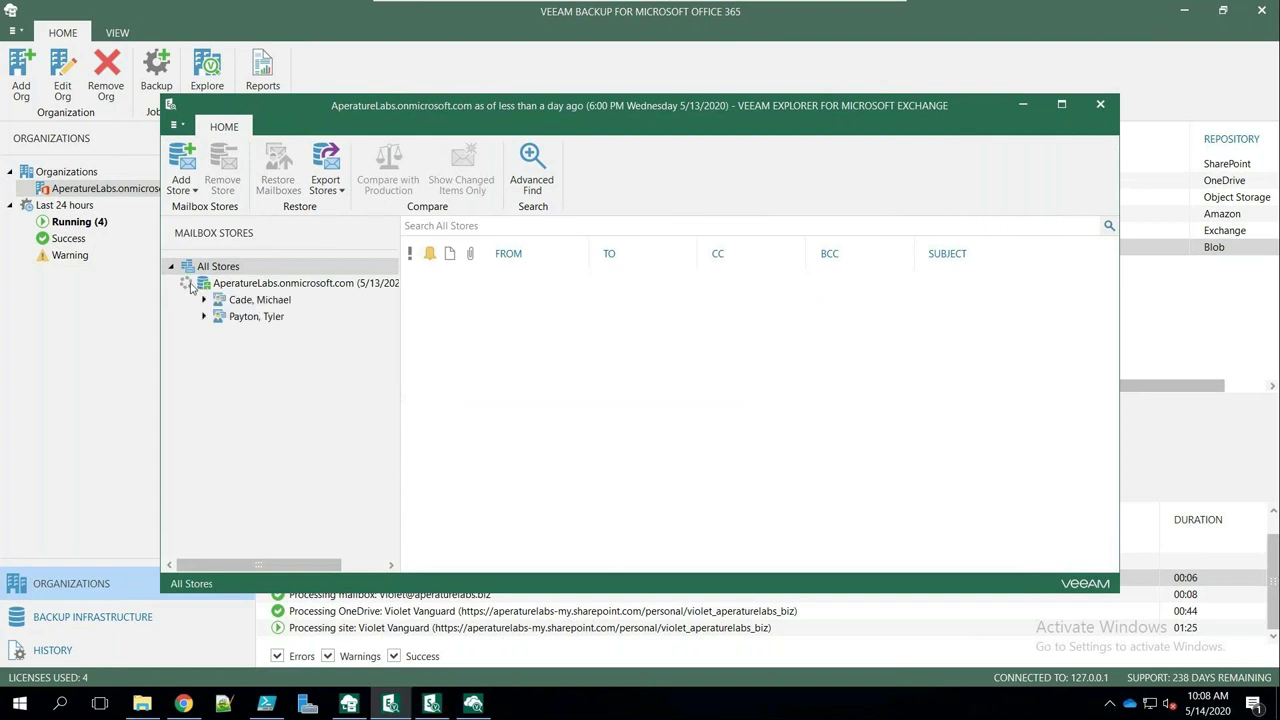
pyautogui.click(249, 285)
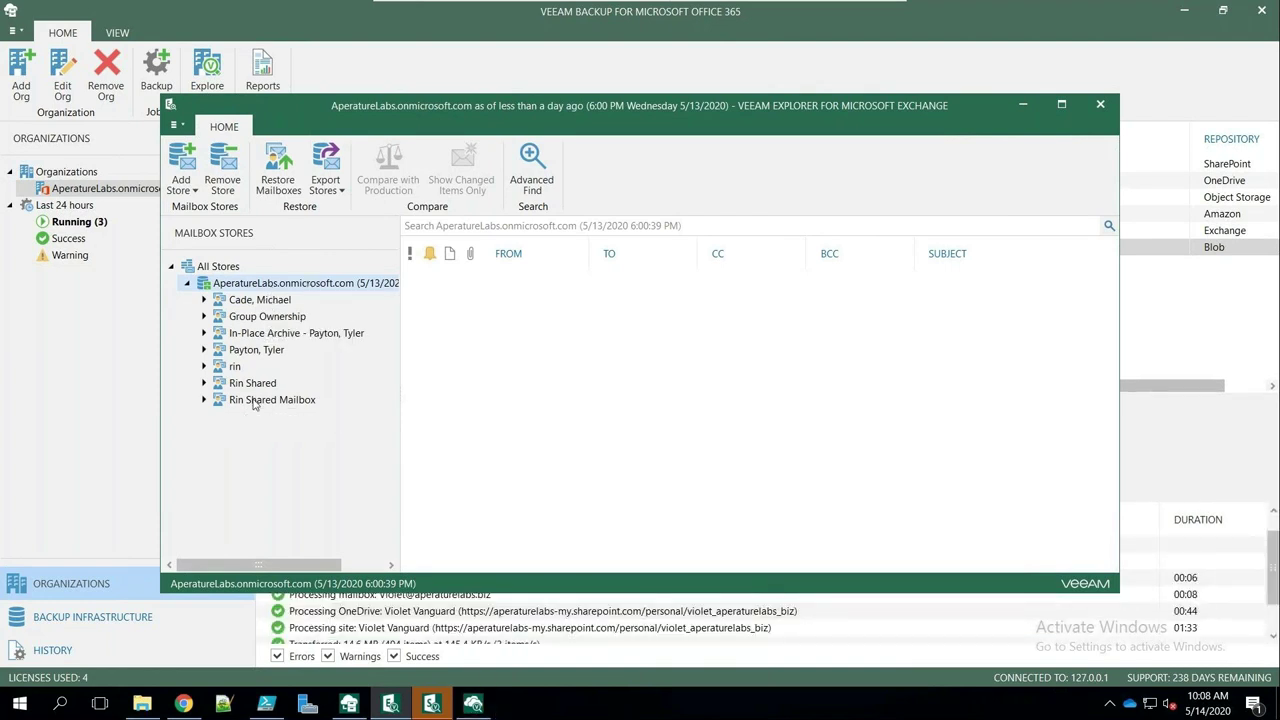
pyautogui.click(203, 368)
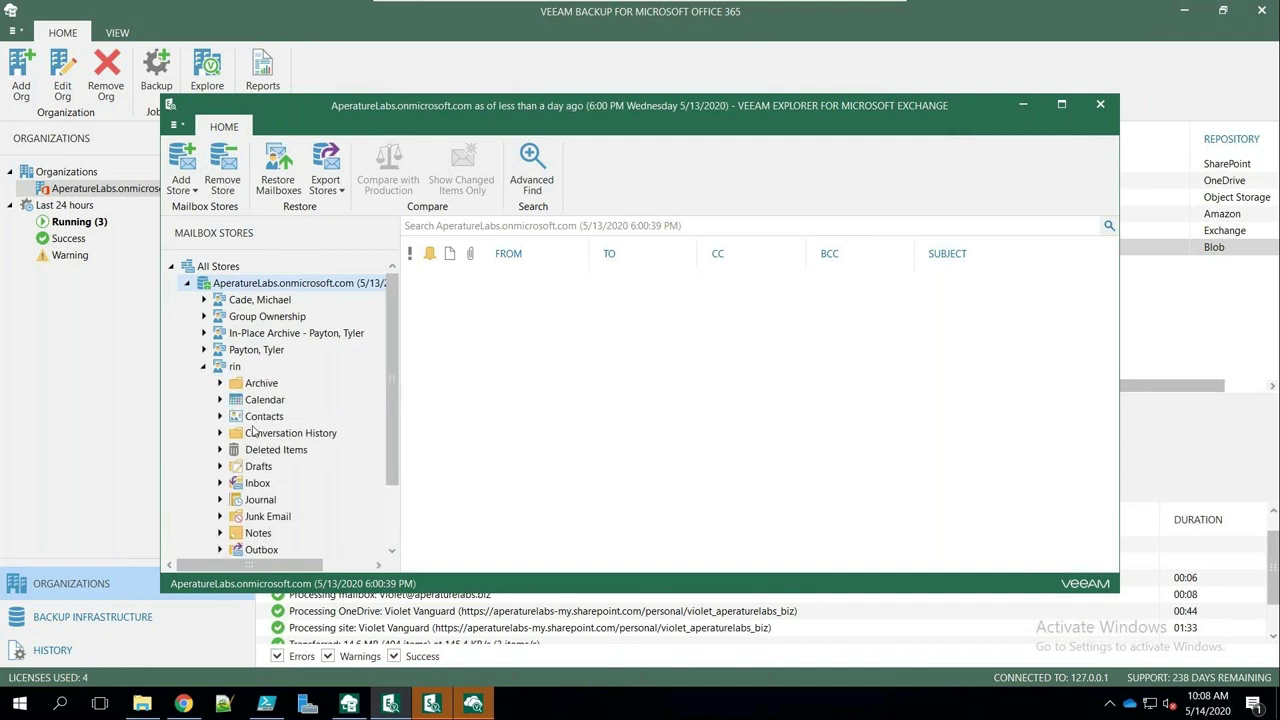
pyautogui.click(252, 485)
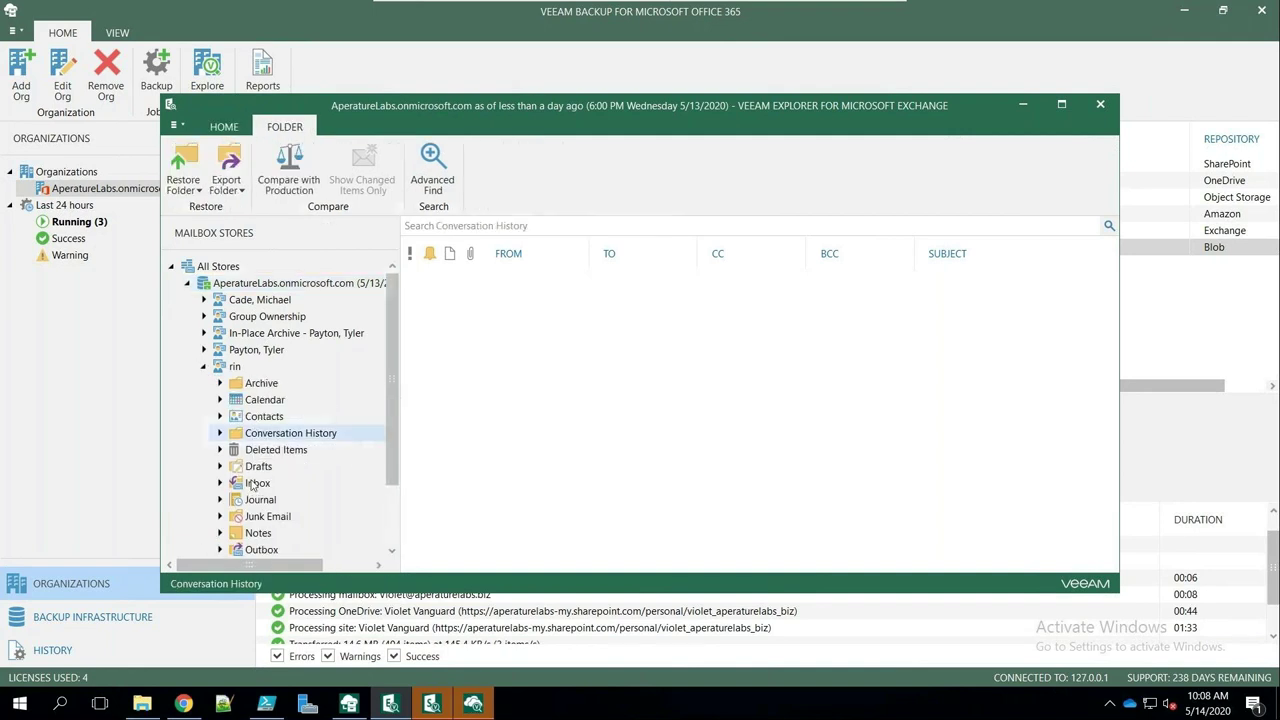
pyautogui.click(220, 434)
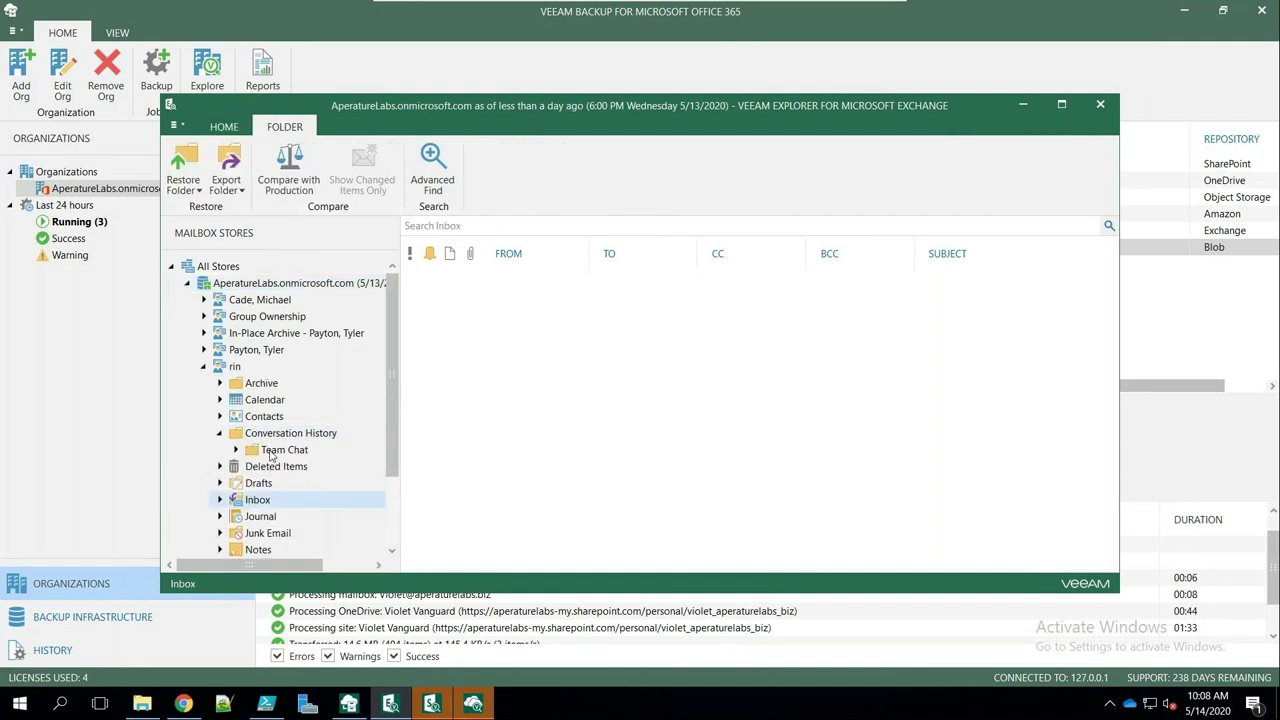
pyautogui.click(270, 456)
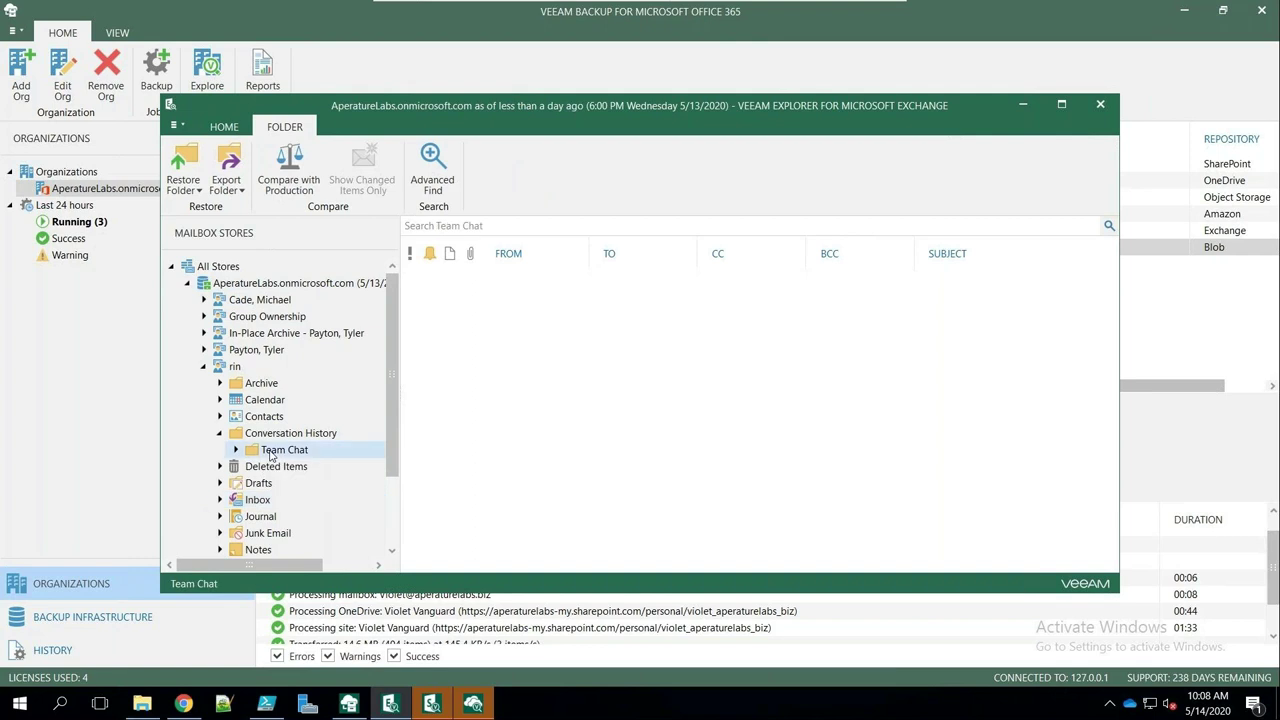
# - Bring up Advanced Find for the Team Chat folder and look through the available search fields
pyautogui.click(450, 178)
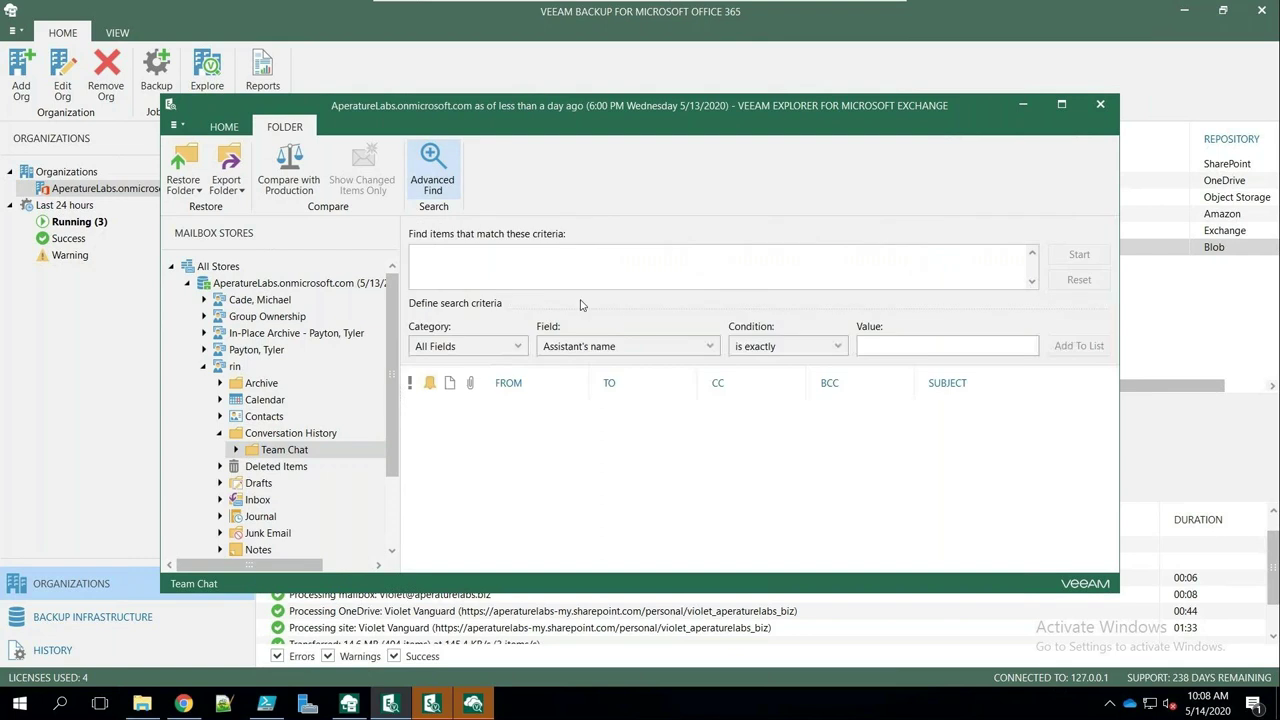
pyautogui.click(700, 347)
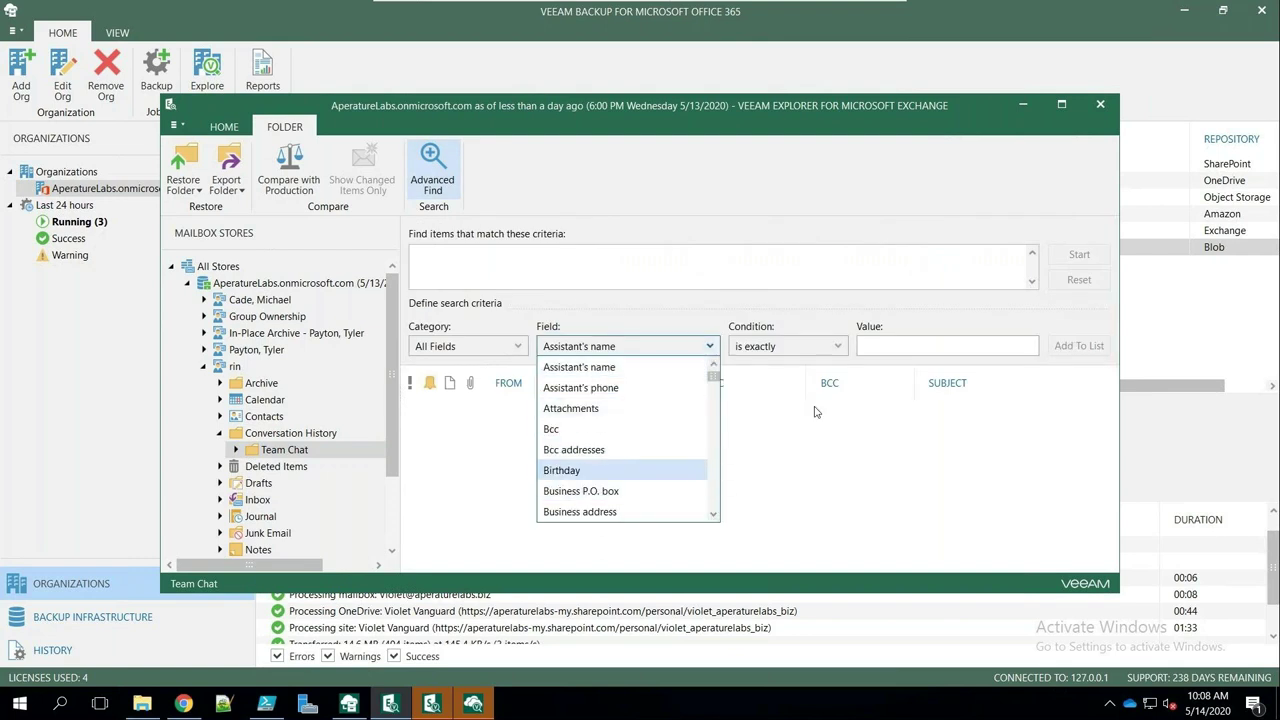
pyautogui.press('Up')
pyautogui.press('Up')
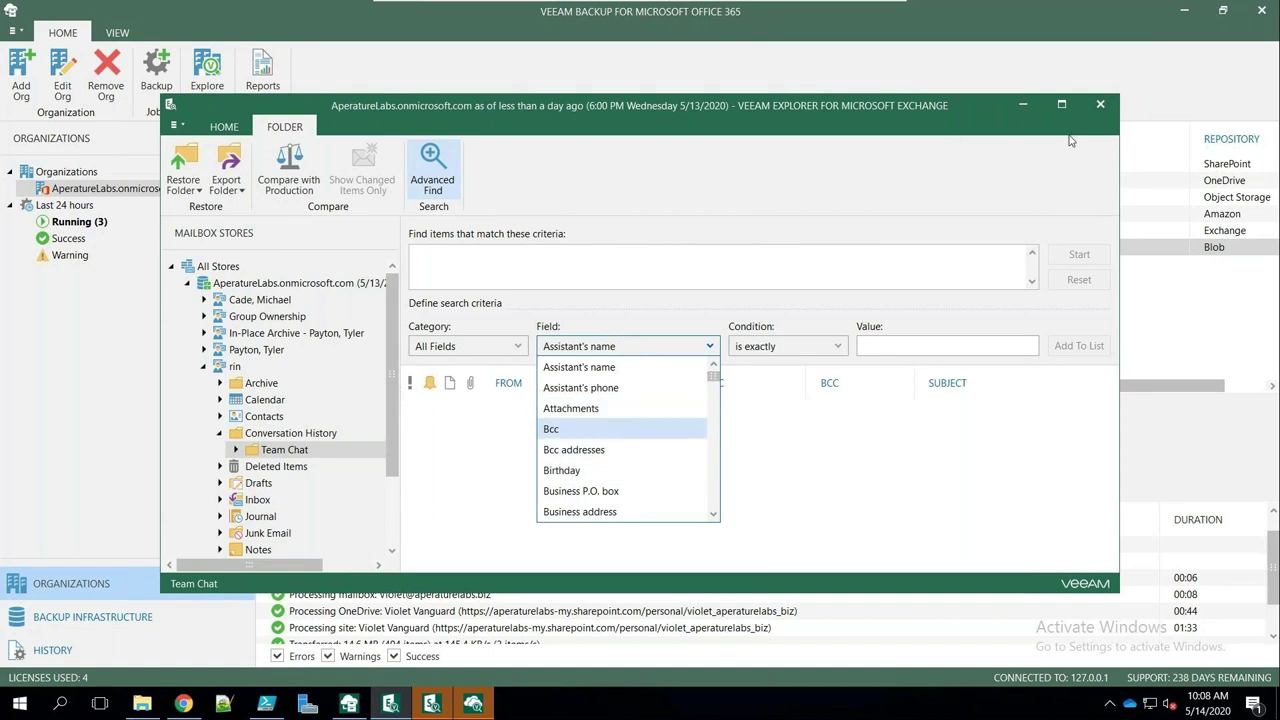
pyautogui.press('Down')
pyautogui.press('Down')
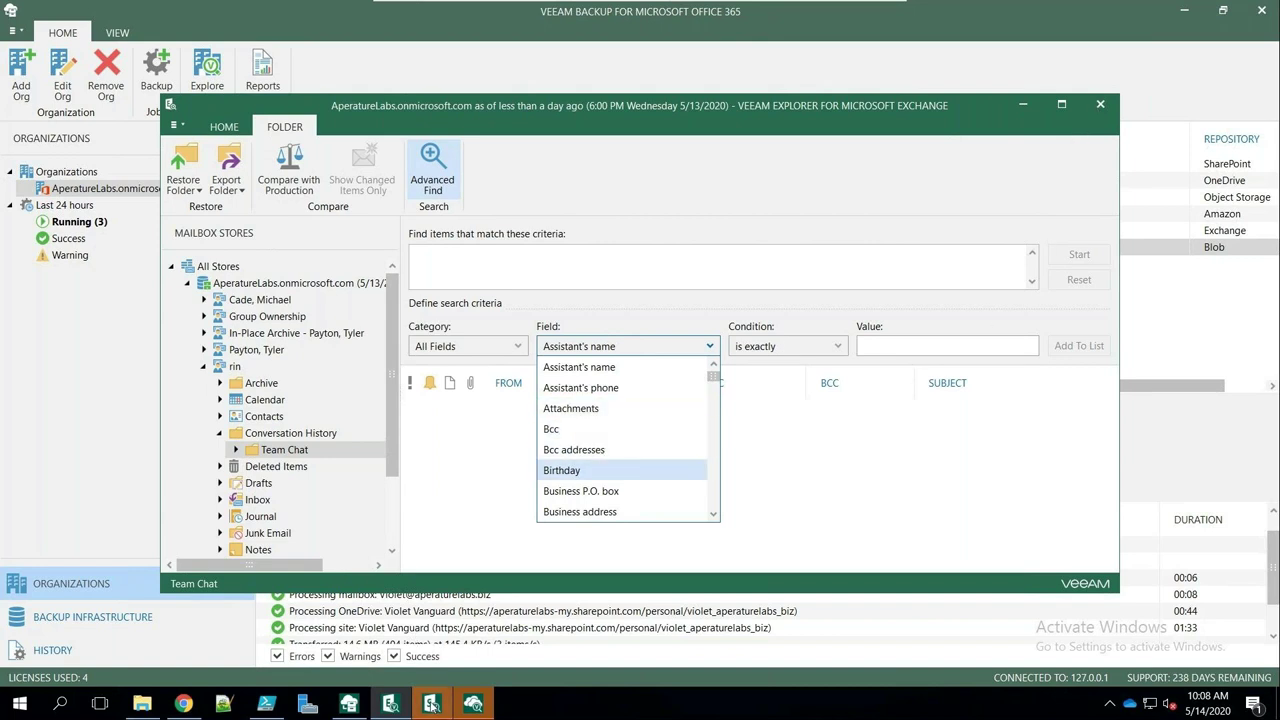
# - Switch to Veeam Explorer for Microsoft SharePoint, expand the AperatureLabs.onmicrosoft.com backup and view a user's personal site
pyautogui.click(431, 704)
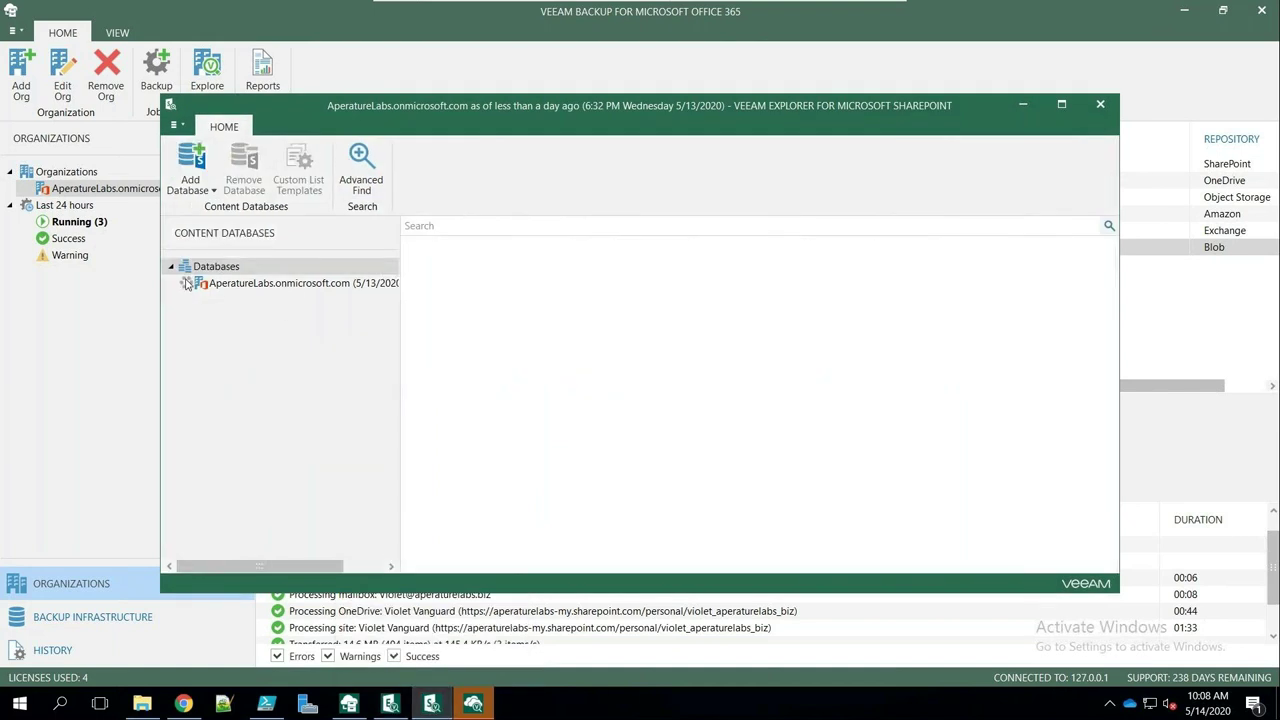
pyautogui.click(186, 283)
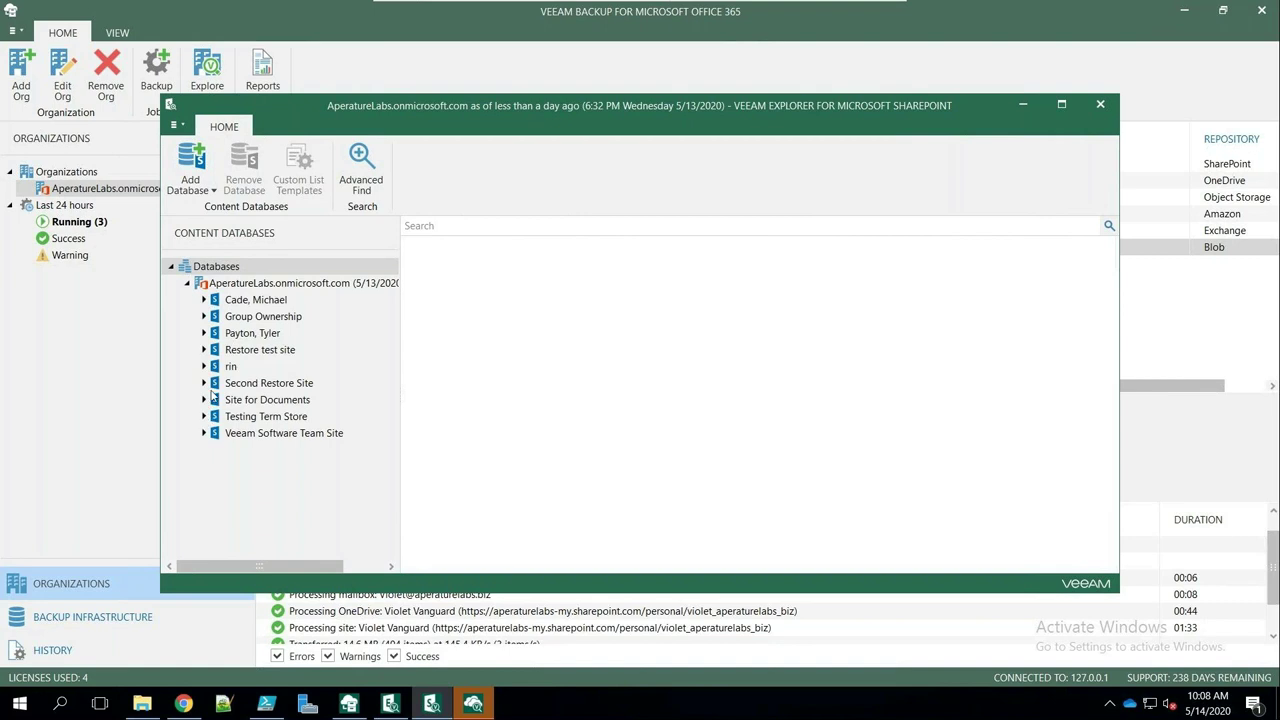
pyautogui.click(240, 333)
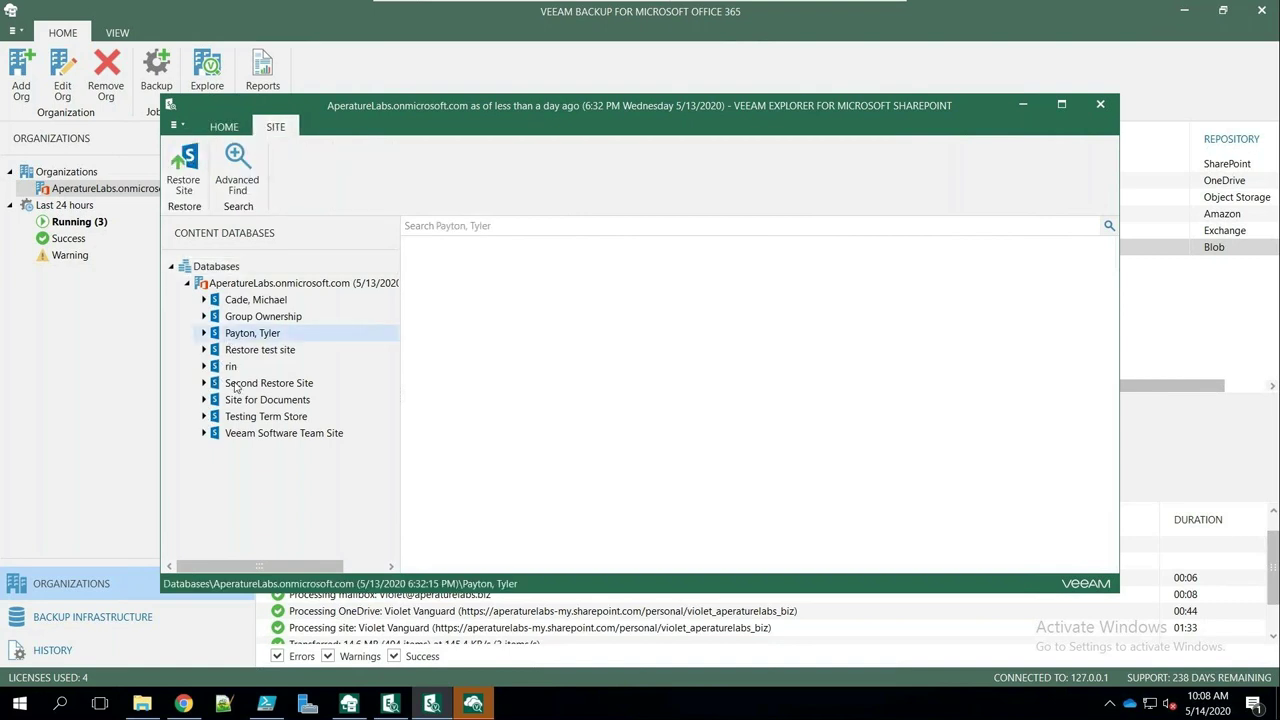